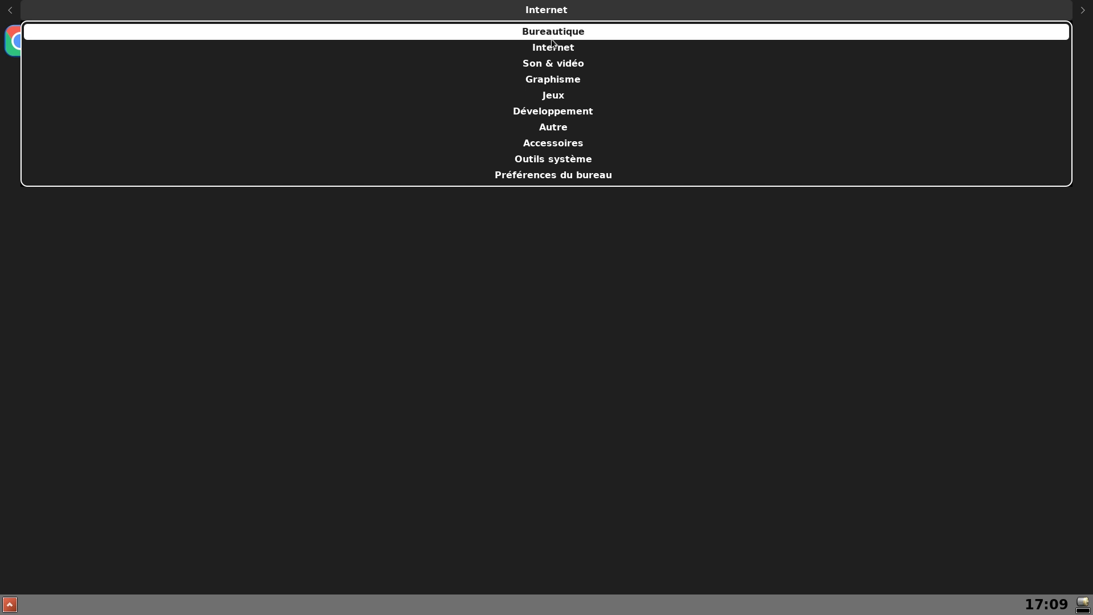
Browse the launcher's Son & vidéo, Développement, Autre and Accessoires application categories.
{"action": "left_click", "coordinate": [554, 63]}
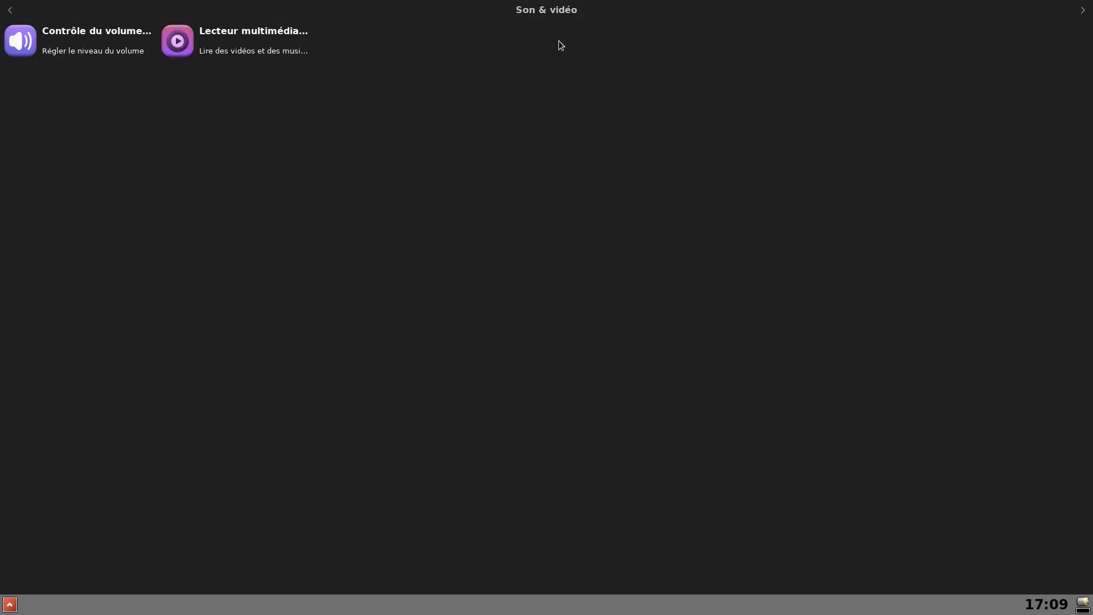
{"action": "left_click", "coordinate": [559, 11]}
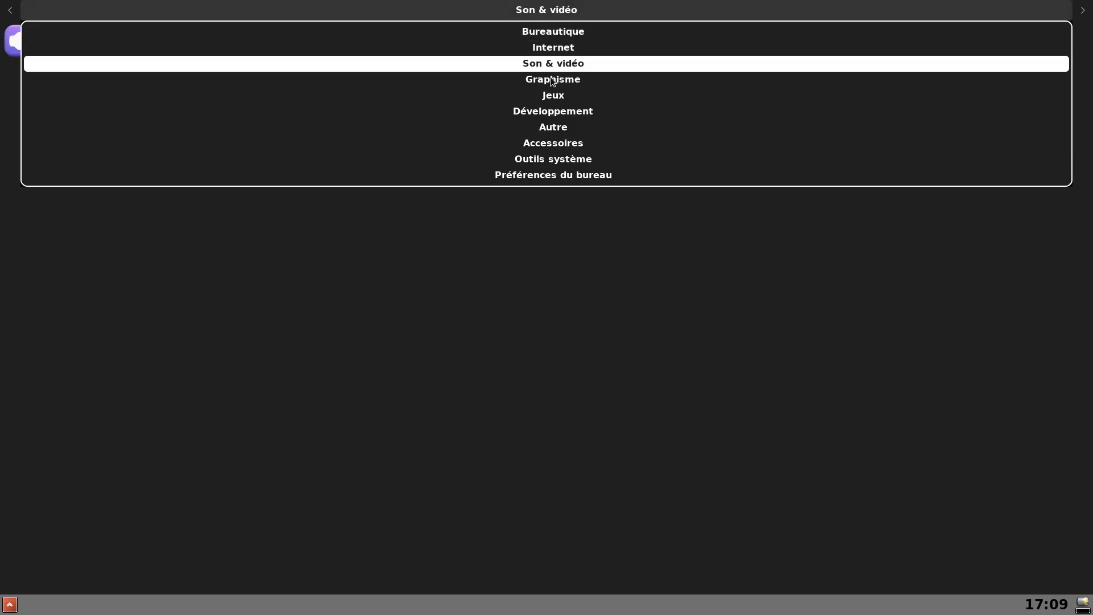
{"action": "left_click", "coordinate": [560, 113]}
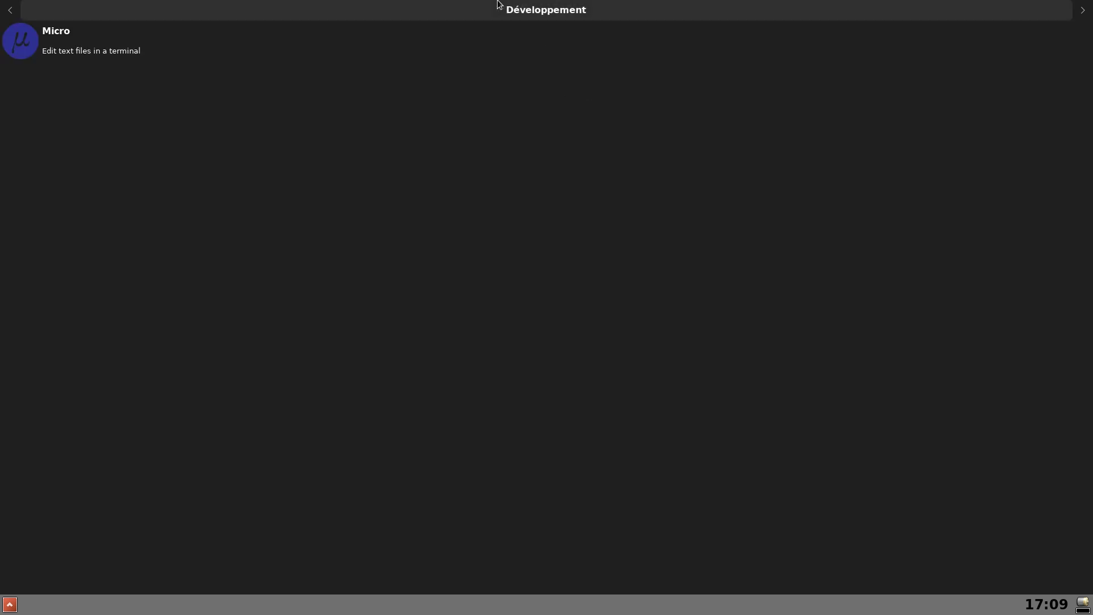
{"action": "left_click", "coordinate": [535, 12]}
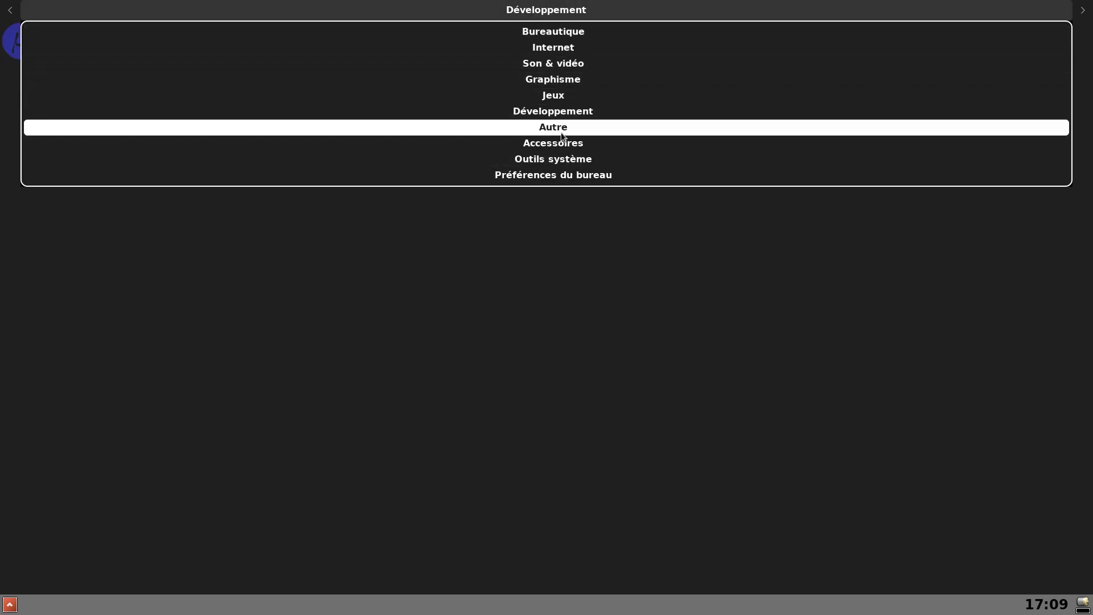
{"action": "left_click", "coordinate": [560, 128]}
{"action": "left_click", "coordinate": [555, 10]}
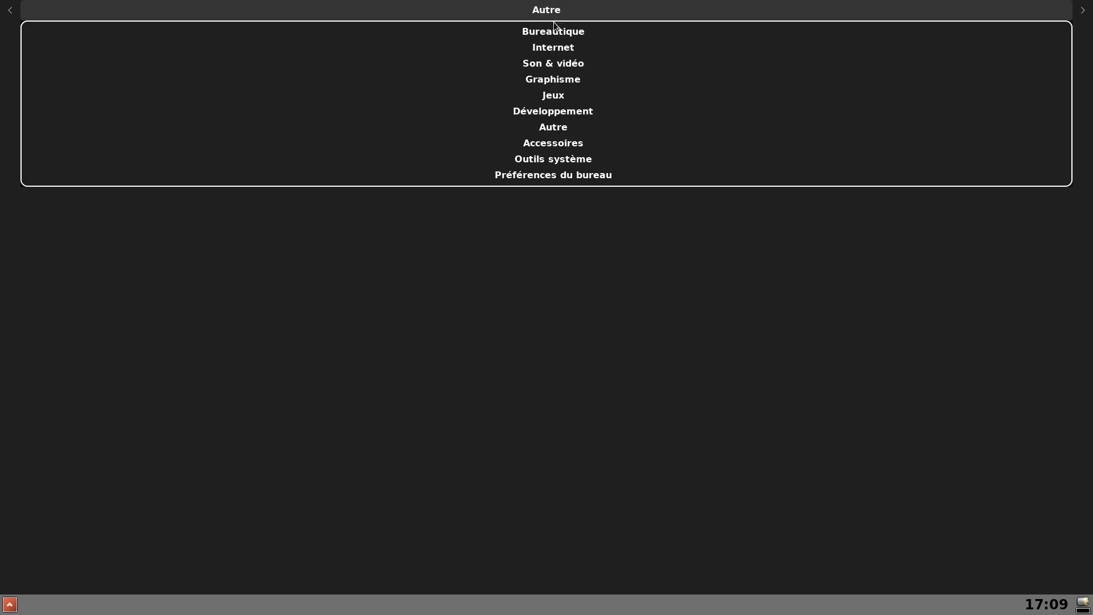
{"action": "left_click", "coordinate": [550, 141]}
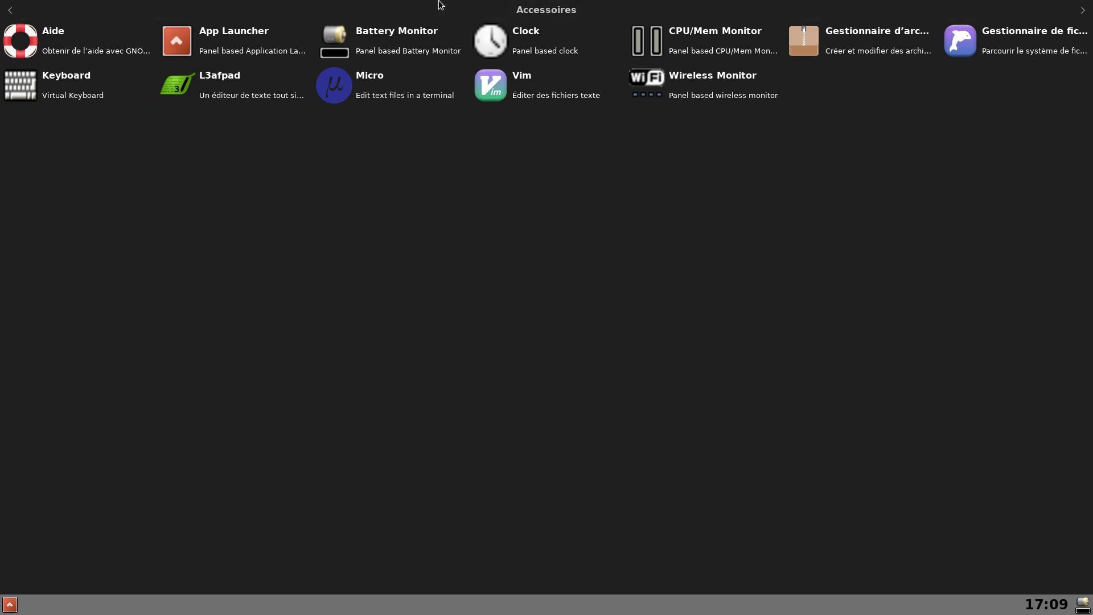
View the applications in the Outils système and Préférences du bureau categories.
{"action": "left_click", "coordinate": [555, 15]}
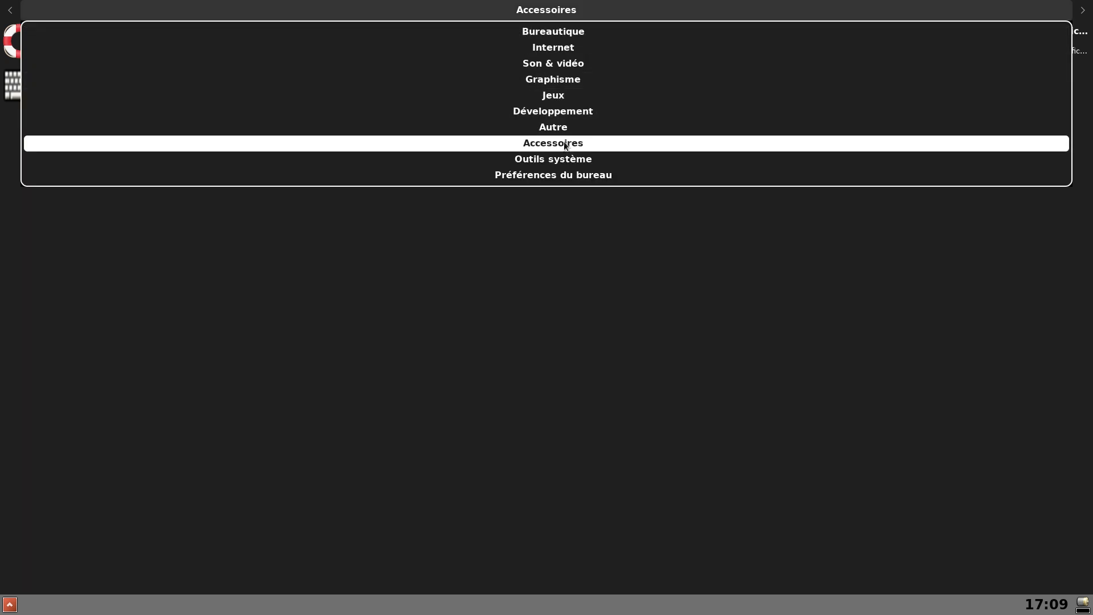
{"action": "left_click", "coordinate": [570, 159]}
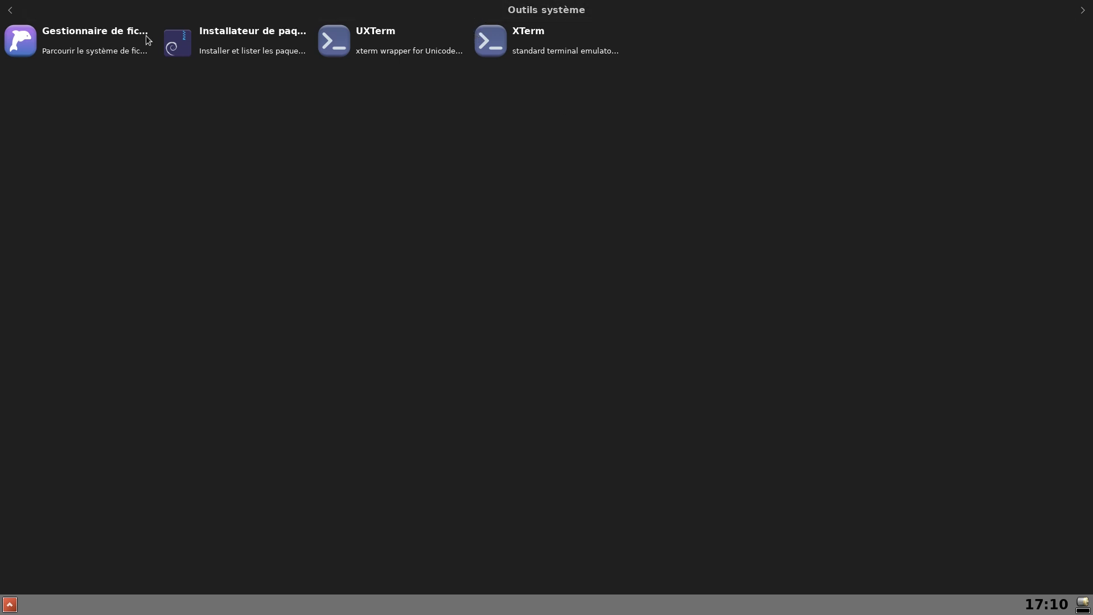
{"action": "left_click", "coordinate": [551, 13]}
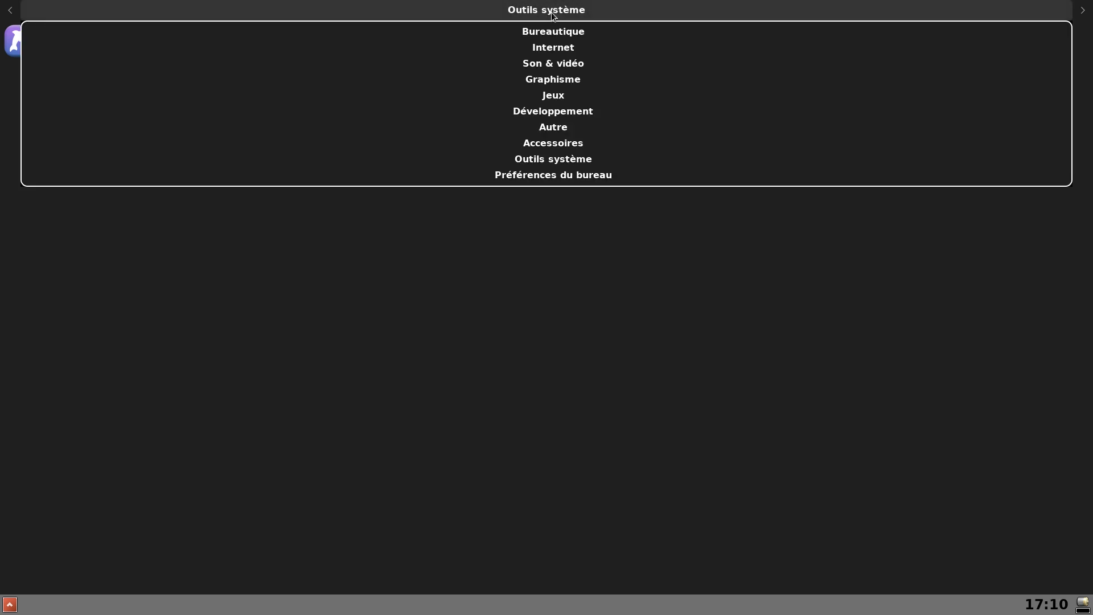
{"action": "left_click", "coordinate": [549, 176]}
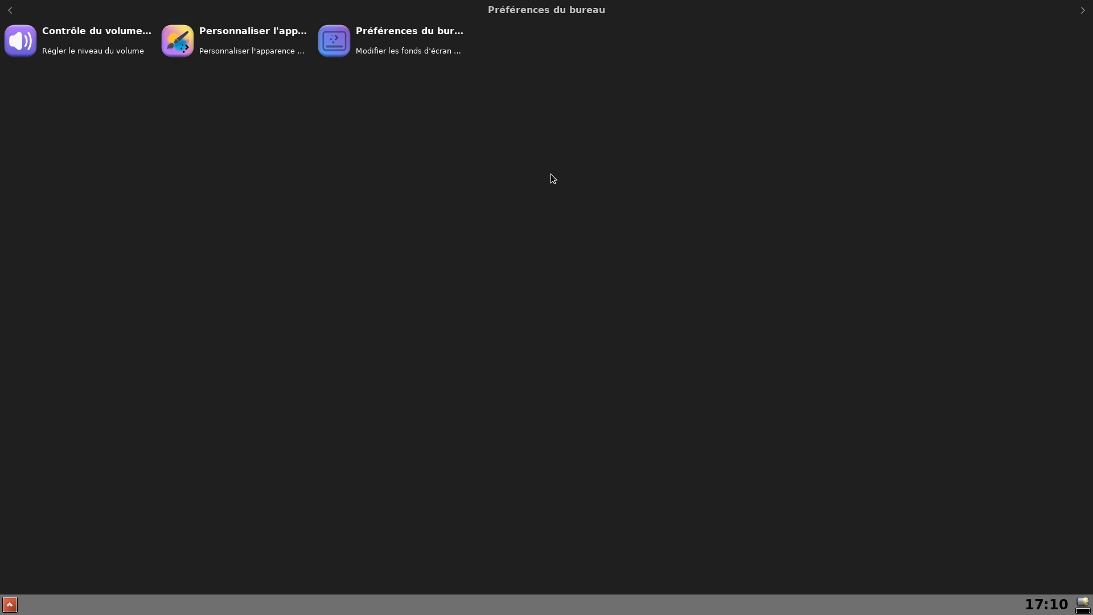
Return to the Outils système category and launch the file manager from there.
{"action": "left_click", "coordinate": [562, 15]}
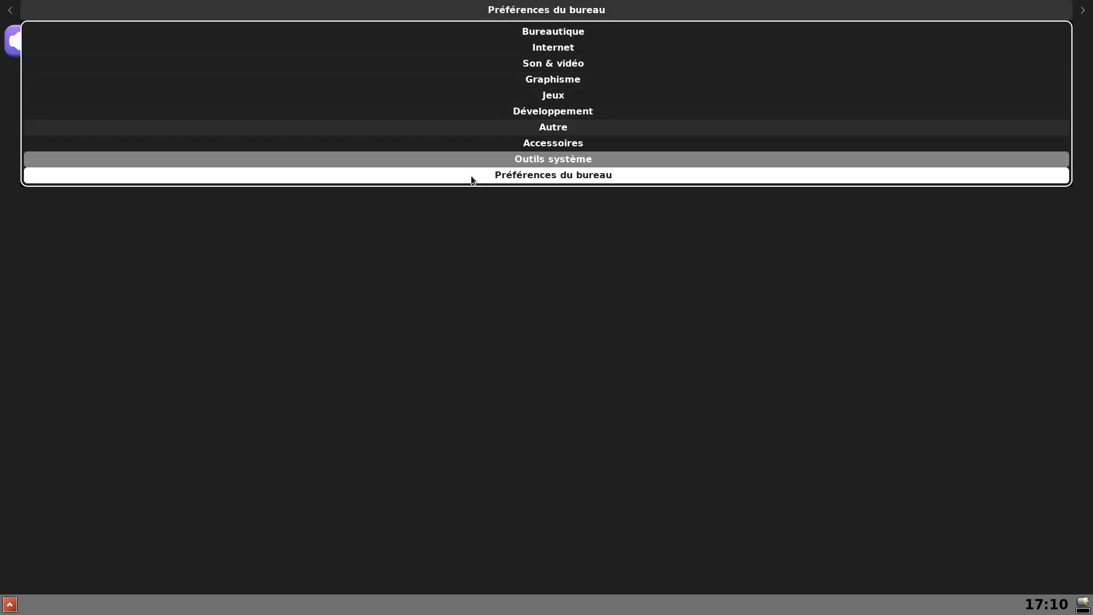
{"action": "left_click", "coordinate": [531, 161]}
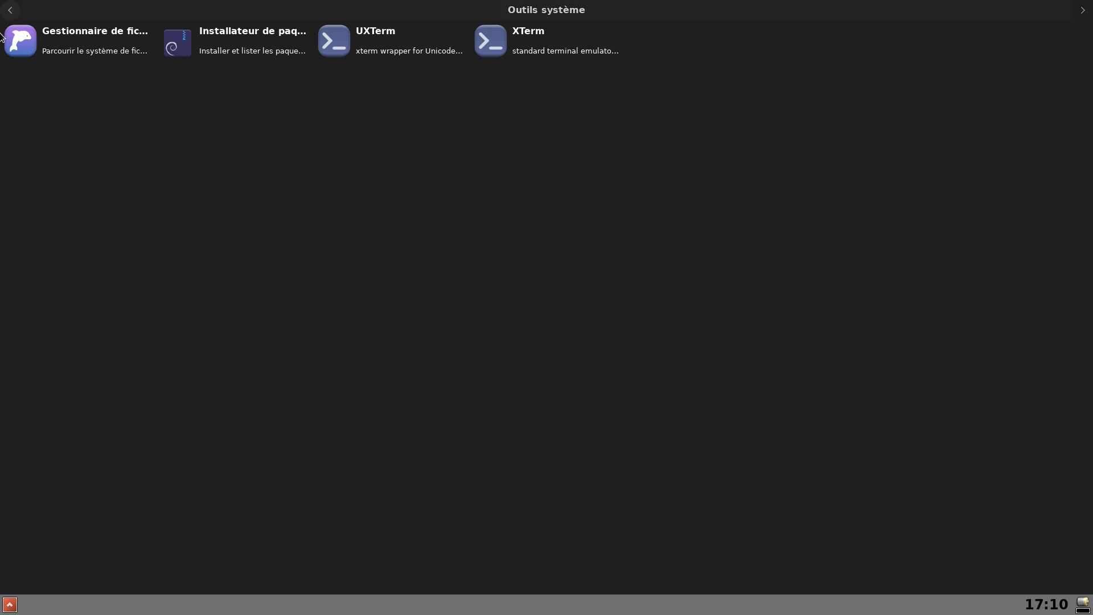
{"action": "left_click", "coordinate": [125, 39]}
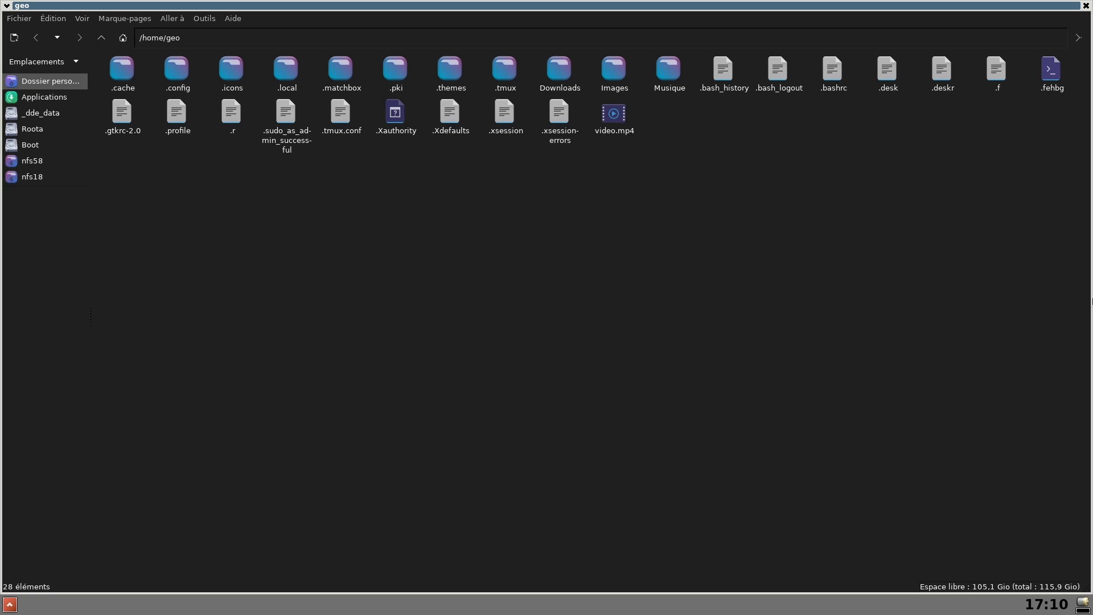
Open a terminal from the home folder, exit it, and open a terminal there again with tmux running.
{"action": "key", "text": "F4"}
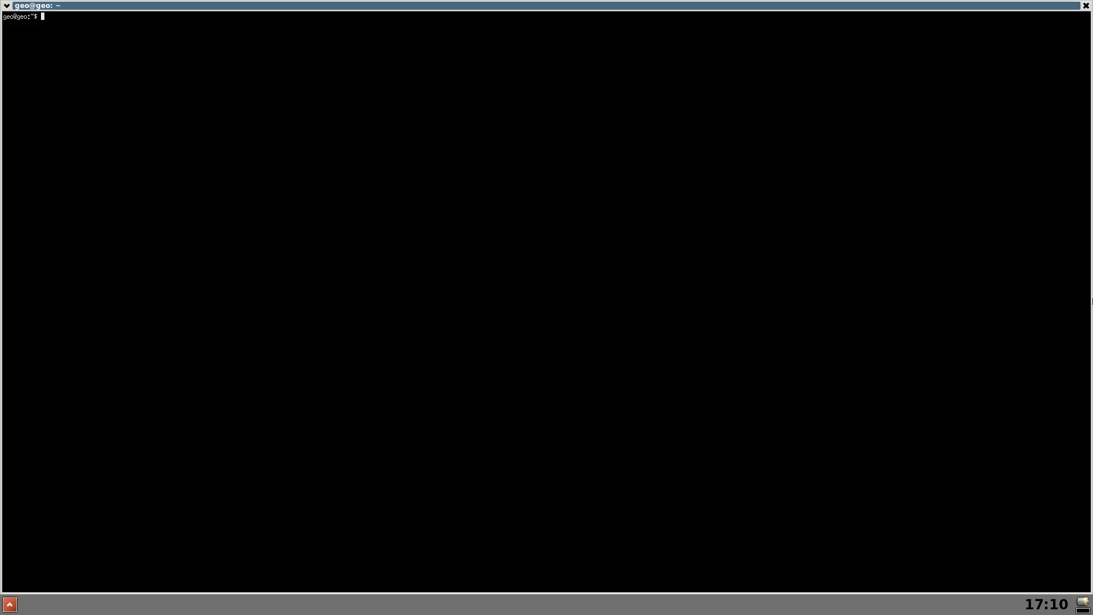
{"action": "key", "text": "ctrl+d"}
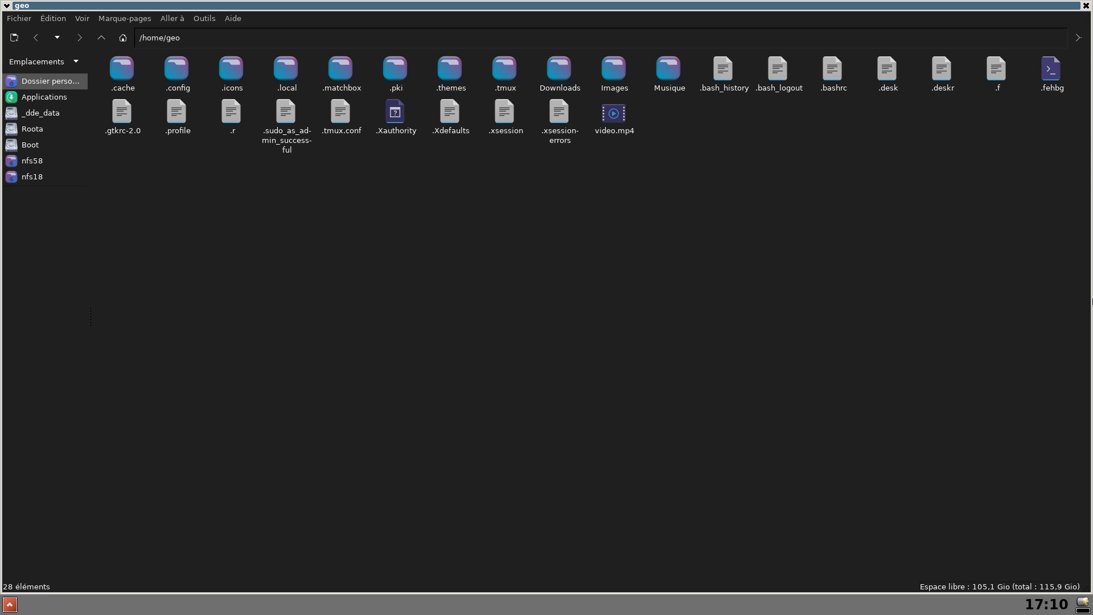
{"action": "key", "text": "F4"}
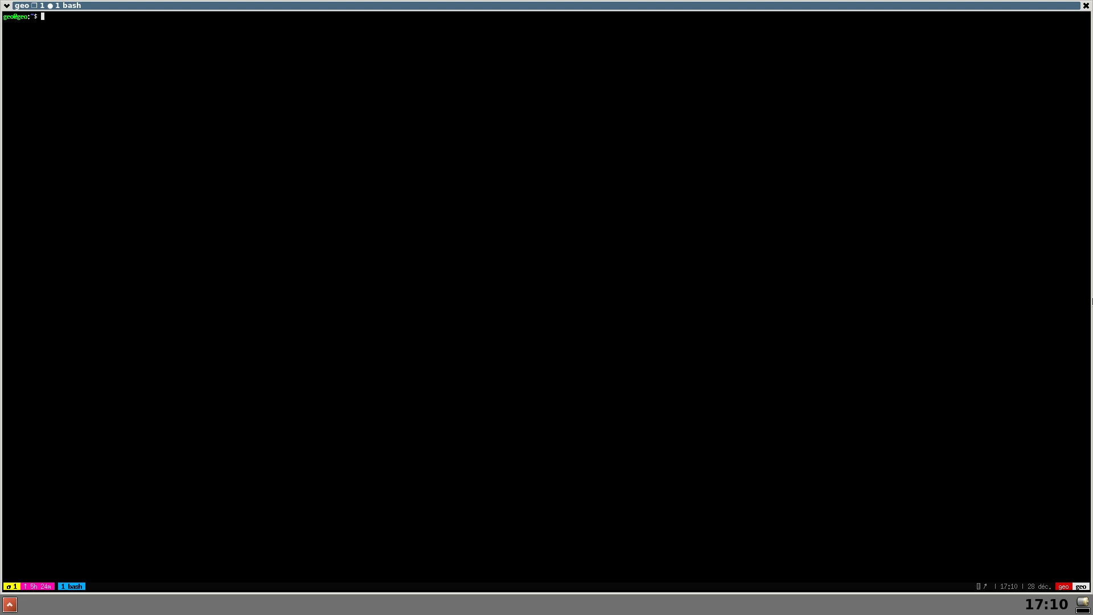
Split the tmux window into two side-by-side panes and divide the right pane into upper and lower panes.
{"action": "key", "text": "ctrl+F2"}
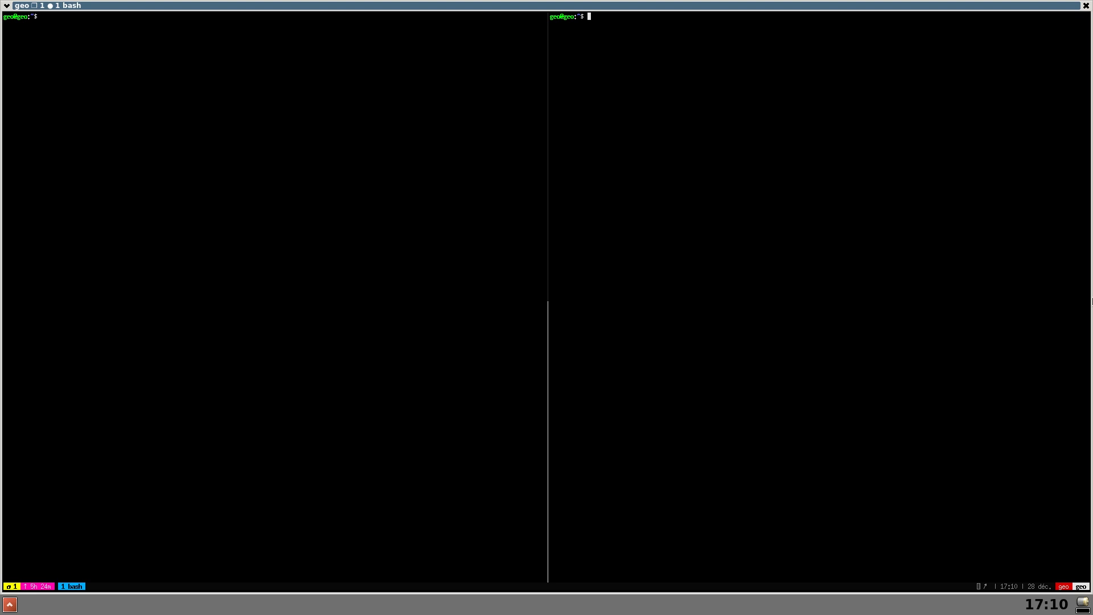
{"action": "key", "text": "shift+F2"}
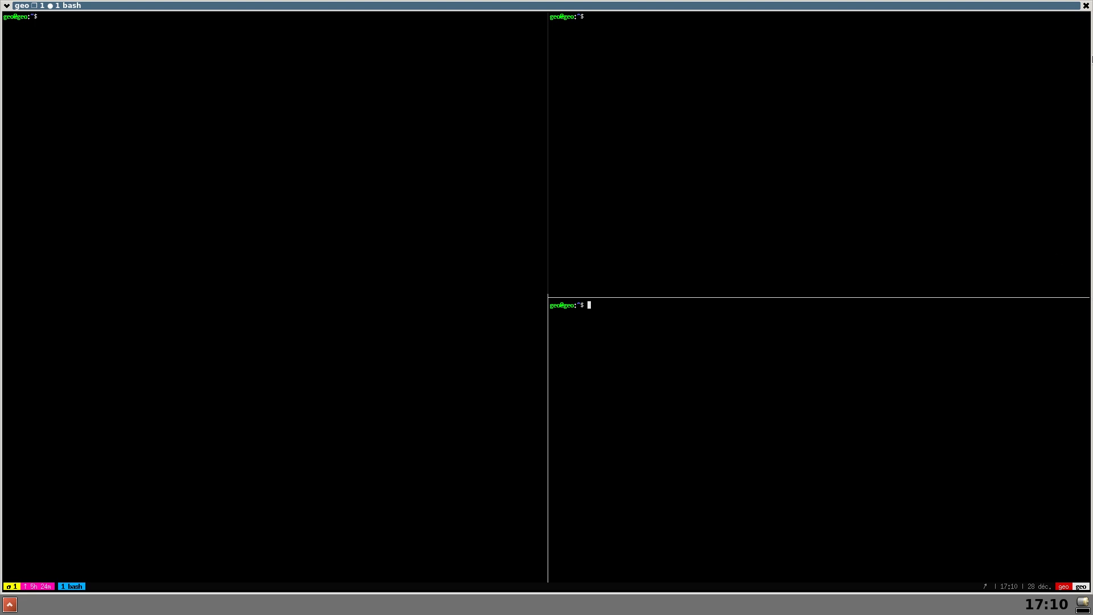
{"action": "key", "text": "alt+space"}
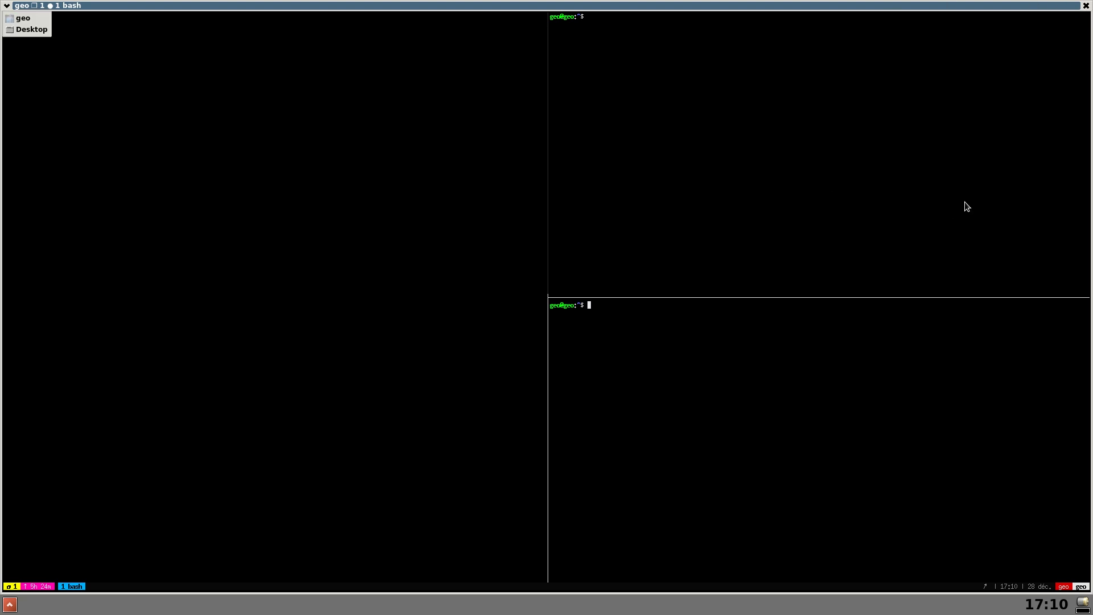
{"action": "key", "text": "Escape"}
Switch the focus among the three tmux panes, finishing in the lower-right pane.
{"action": "left_click", "coordinate": [695, 205]}
{"action": "left_click", "coordinate": [376, 253]}
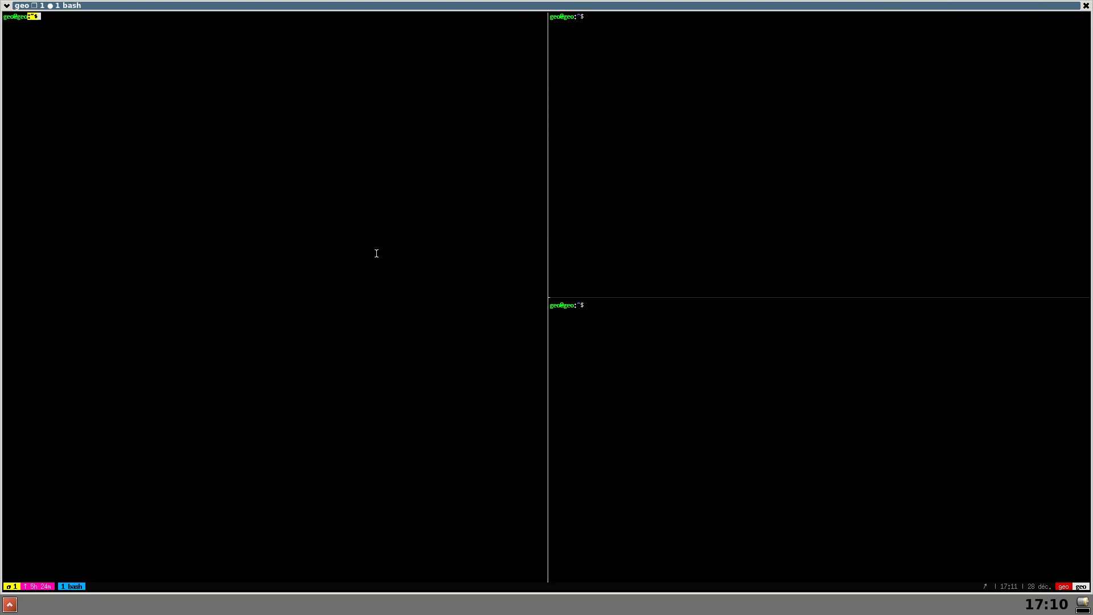
{"action": "left_click", "coordinate": [720, 344]}
{"action": "left_click", "coordinate": [733, 160]}
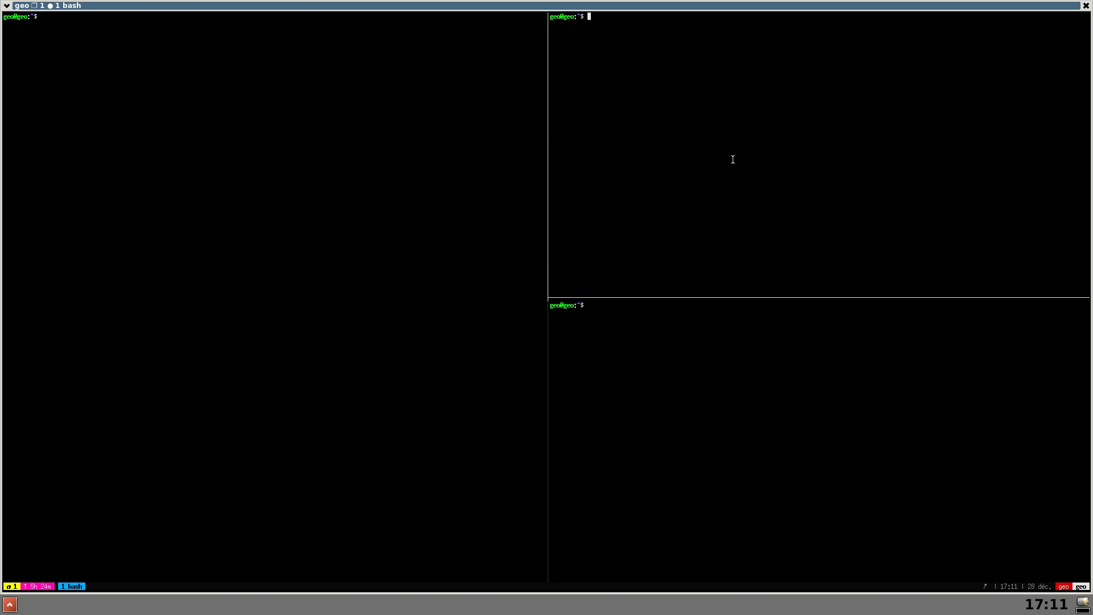
{"action": "left_click", "coordinate": [476, 241]}
{"action": "left_click", "coordinate": [858, 431]}
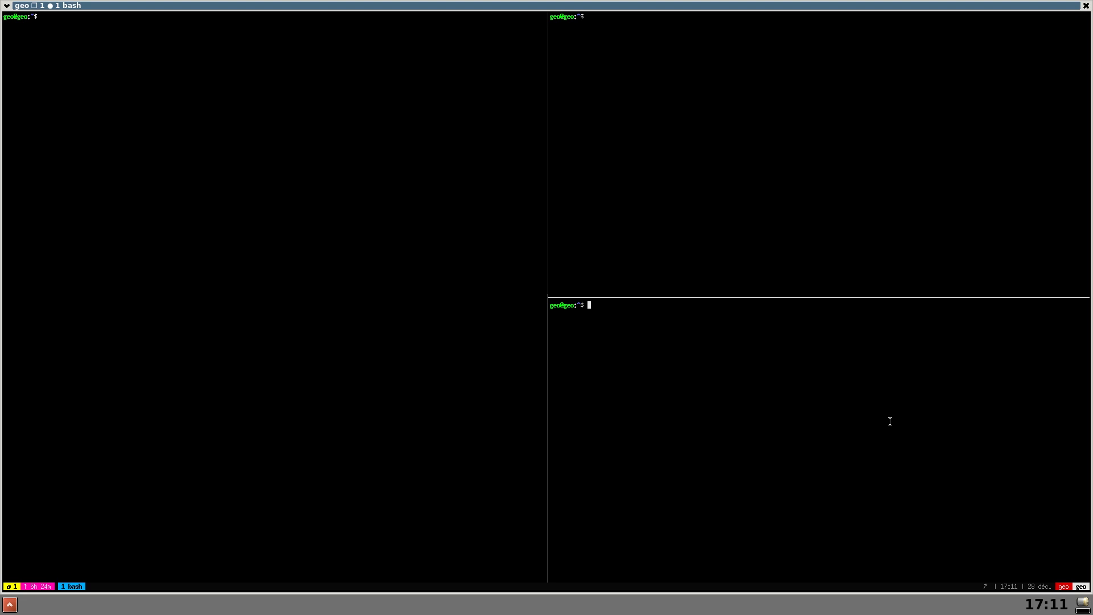
Enter the test text "bbj" in the lower-right pane and cycle the focus through the panes, finishing in the left one.
{"action": "type", "text": "bj"}
{"action": "key", "text": "BackSpace"}
{"action": "type", "text": "bj"}
{"action": "left_click", "coordinate": [718, 153]}
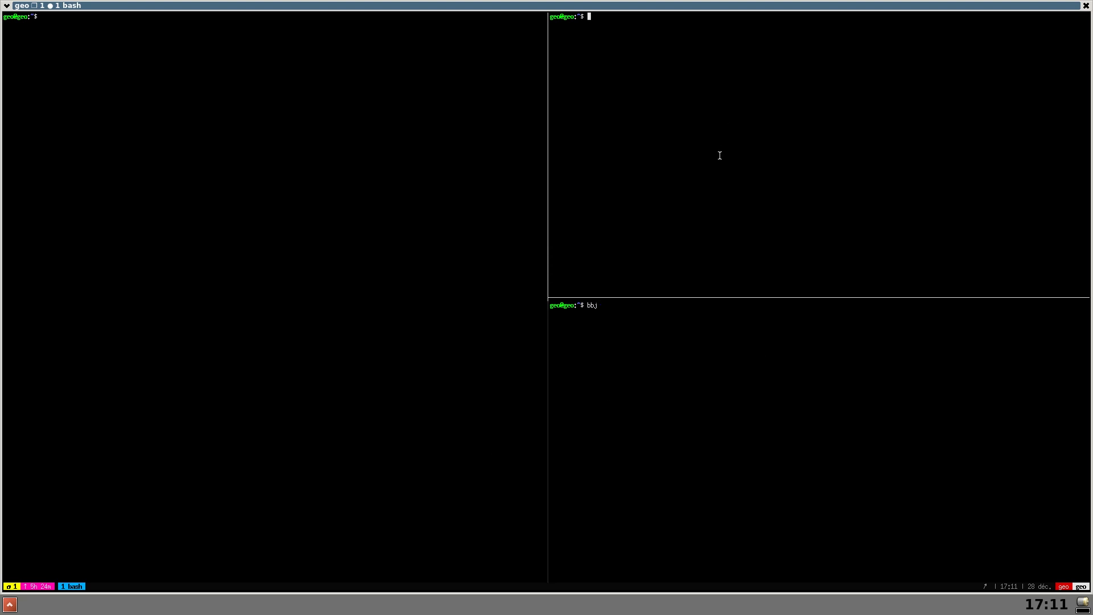
{"action": "left_click", "coordinate": [437, 171]}
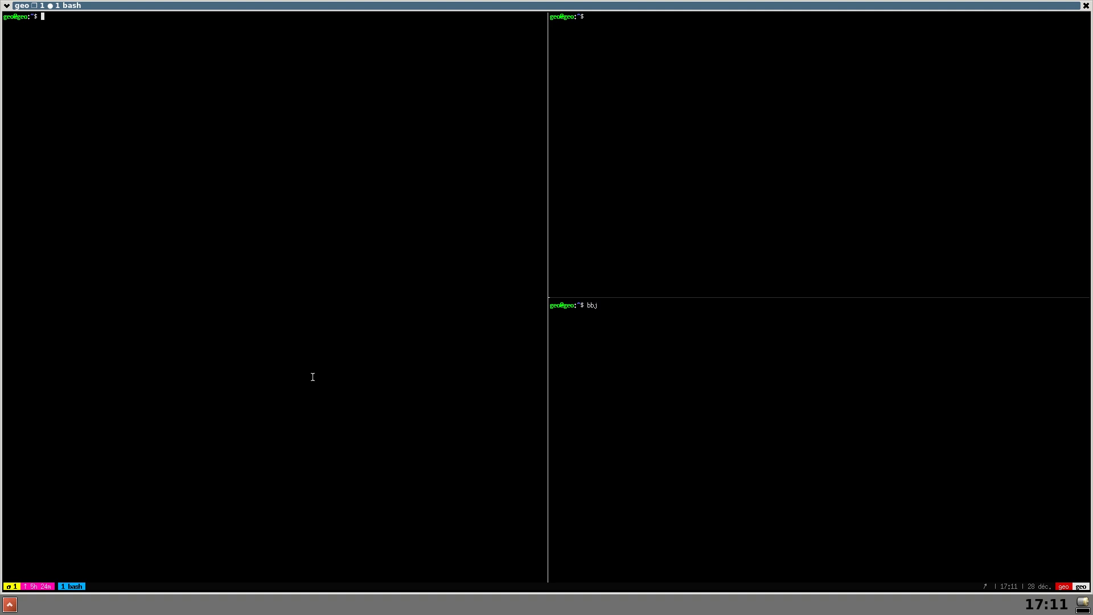
{"action": "left_click", "coordinate": [703, 403]}
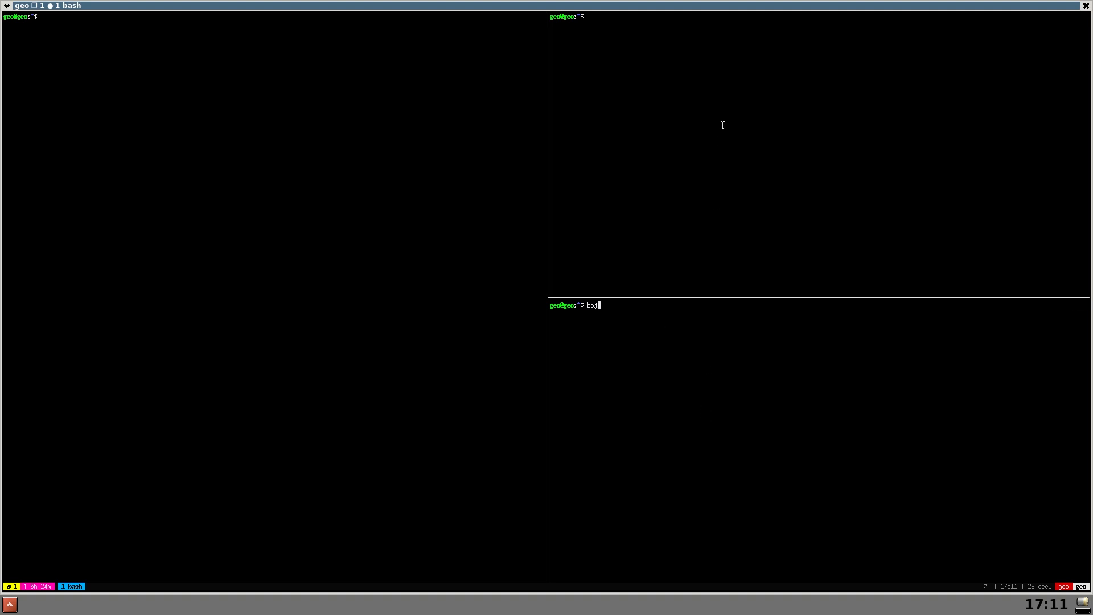
{"action": "left_click", "coordinate": [266, 141]}
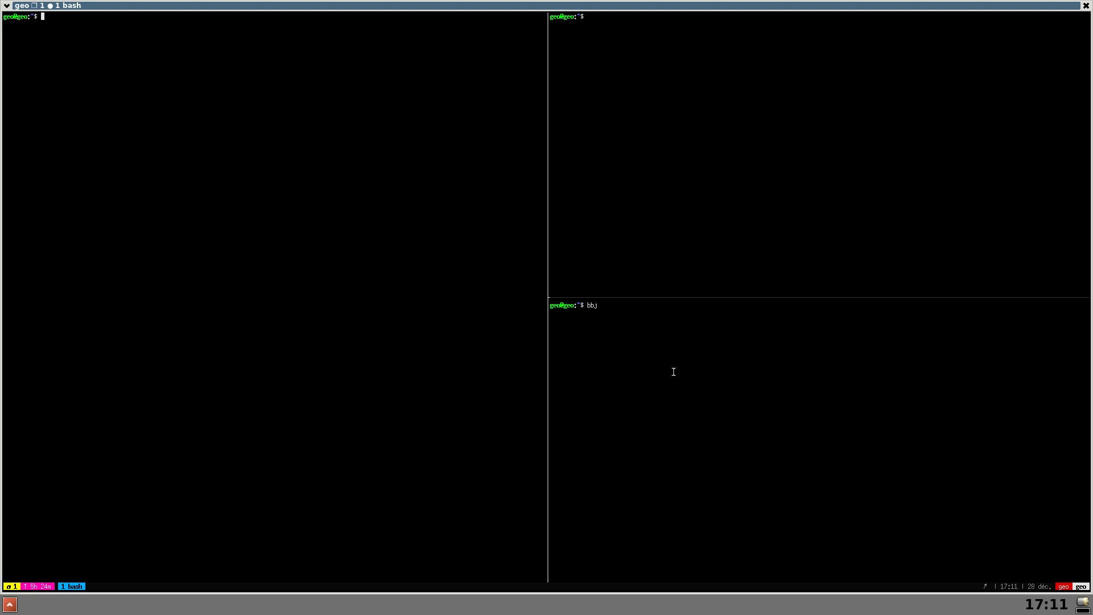
Switch the terminal to full screen and restore its normal window view.
{"action": "key", "text": "F11"}
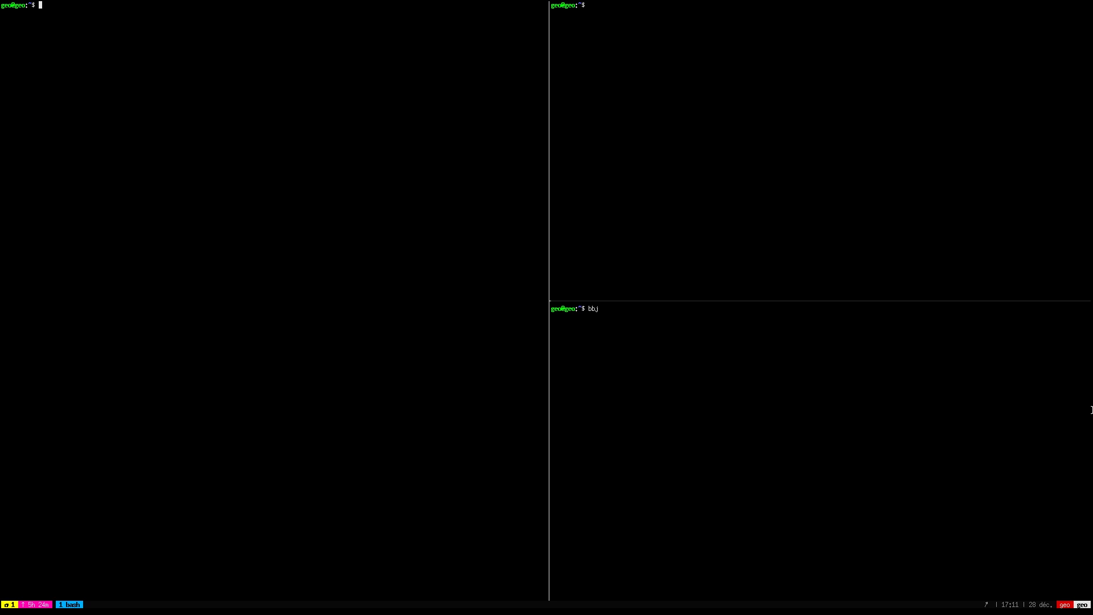
{"action": "key", "text": "F11"}
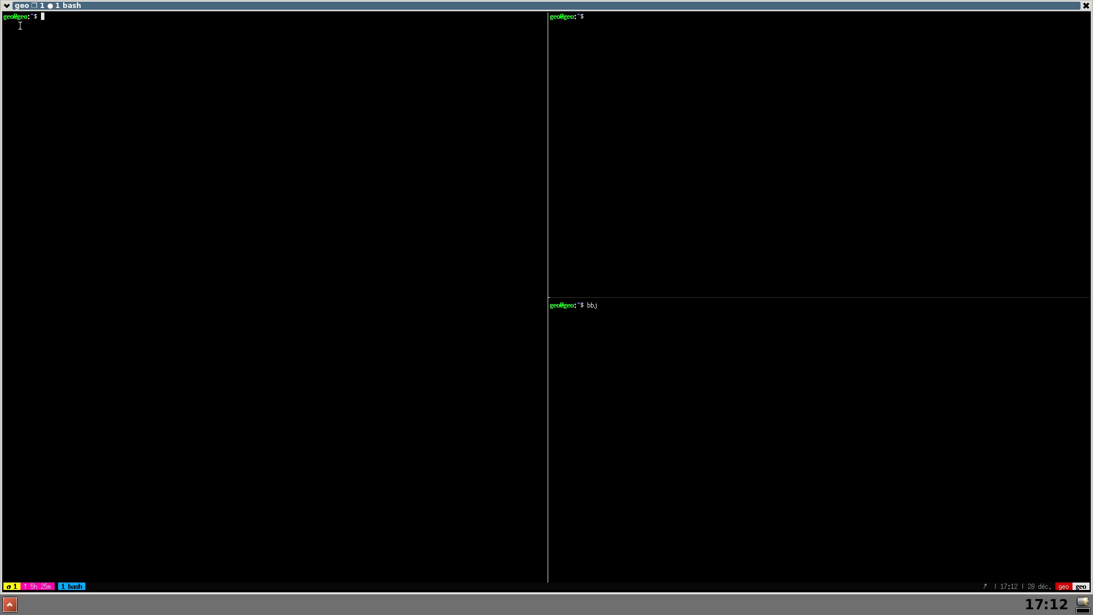
Go back to the Desktop launcher and cycle backwards through all its application categories to Outils système.
{"action": "left_click", "coordinate": [6, 5]}
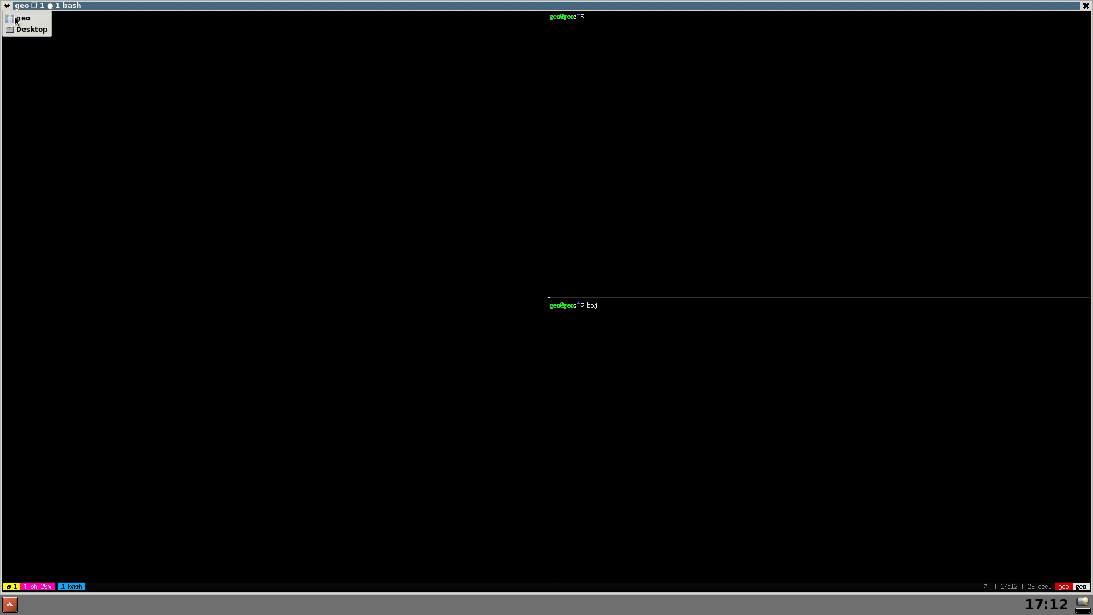
{"action": "left_click", "coordinate": [35, 30]}
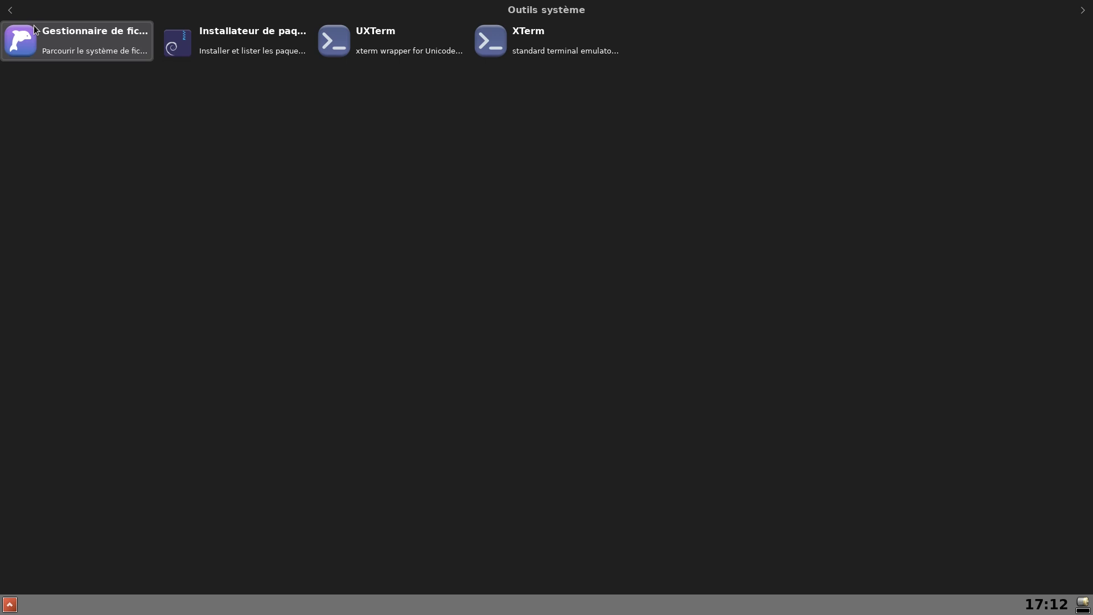
{"action": "left_click", "coordinate": [11, 12]}
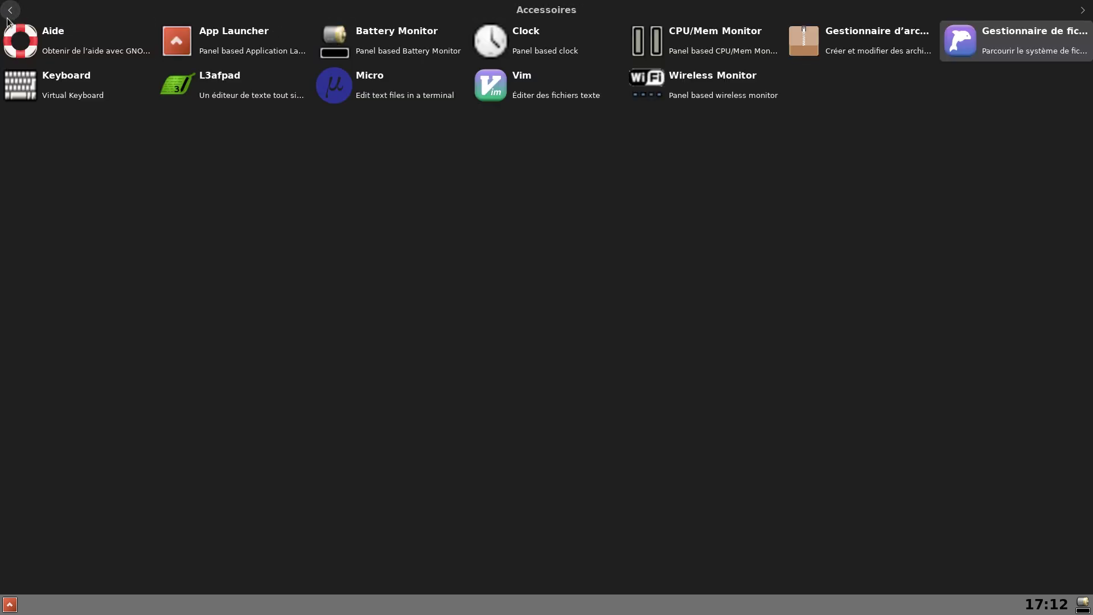
{"action": "left_click", "coordinate": [11, 12]}
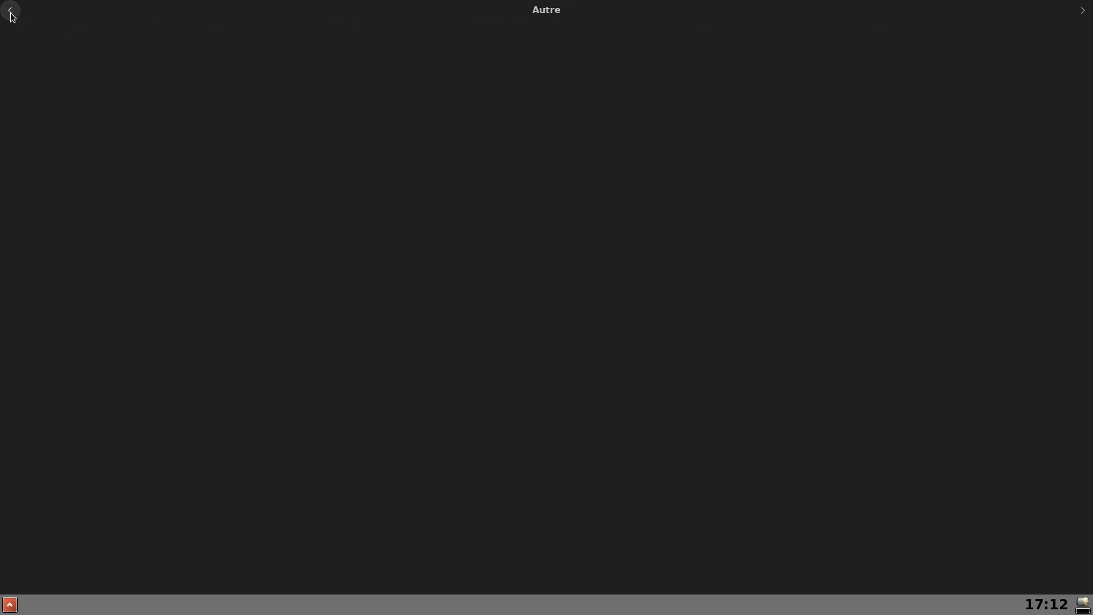
{"action": "left_click", "coordinate": [11, 11]}
{"action": "left_click", "coordinate": [10, 12]}
{"action": "left_click", "coordinate": [11, 11]}
{"action": "left_click", "coordinate": [11, 11]}
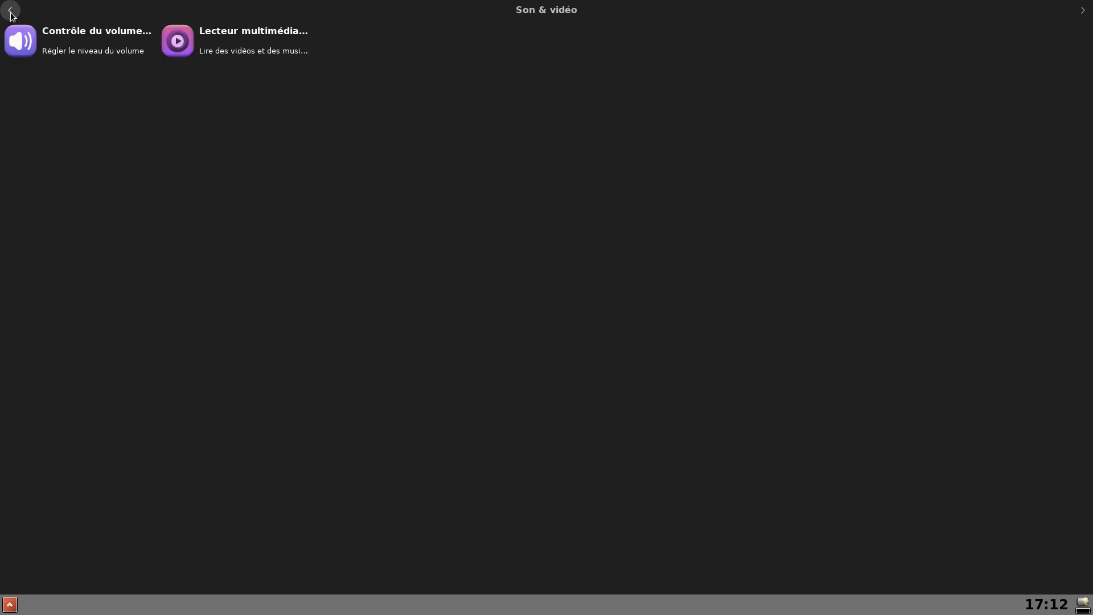
{"action": "left_click", "coordinate": [11, 12]}
{"action": "left_click", "coordinate": [10, 11]}
{"action": "left_click", "coordinate": [11, 11]}
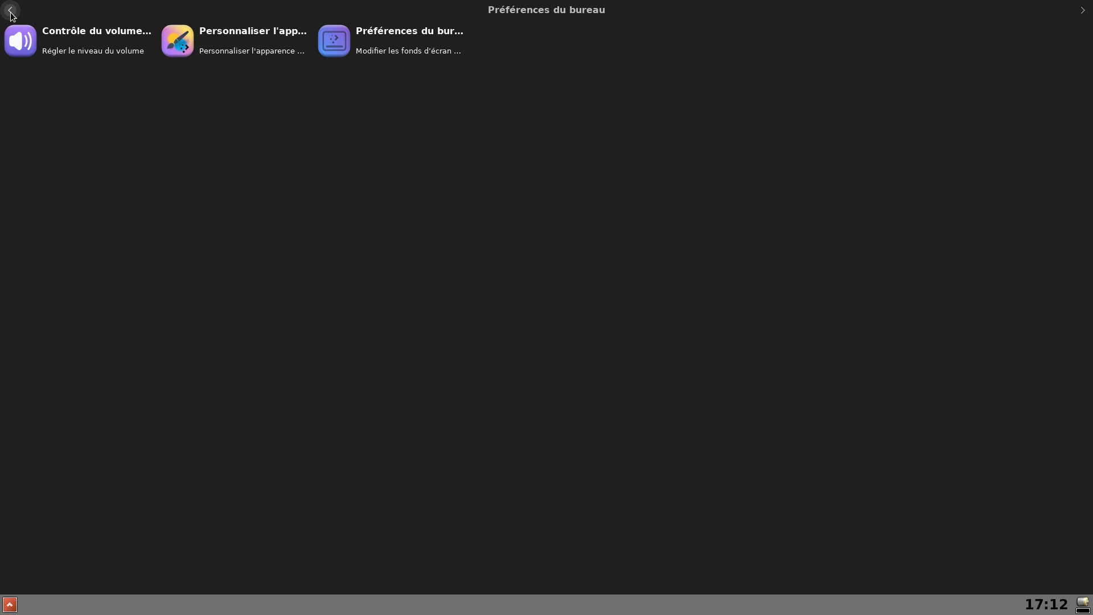
{"action": "left_click", "coordinate": [11, 11]}
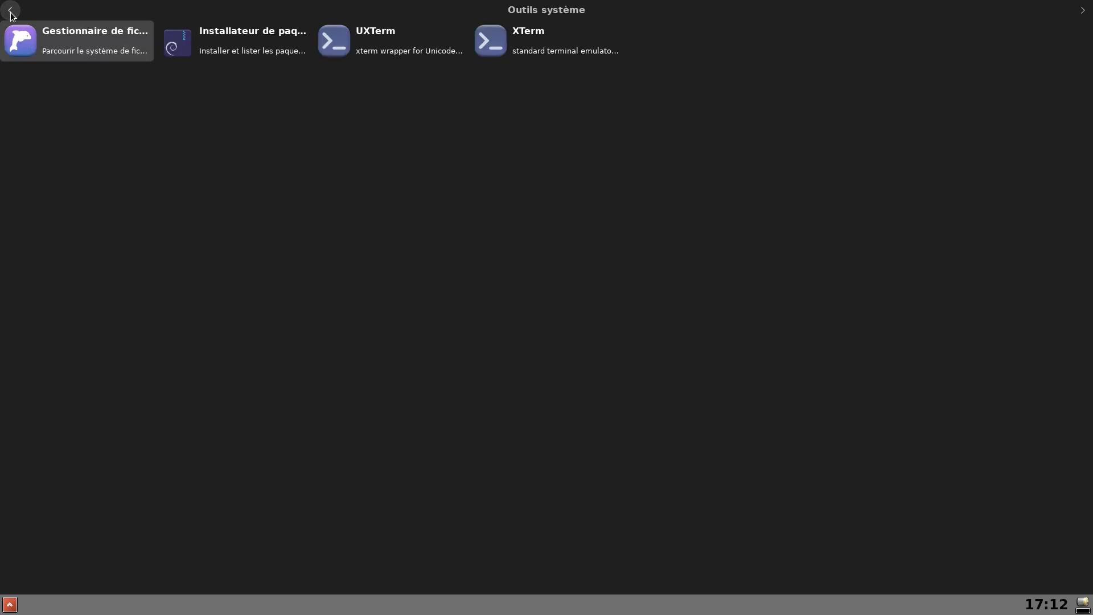
Choose Préférences du bureau from the launcher's category list and cycle backwards through the categories to Outils système.
{"action": "left_click", "coordinate": [570, 8]}
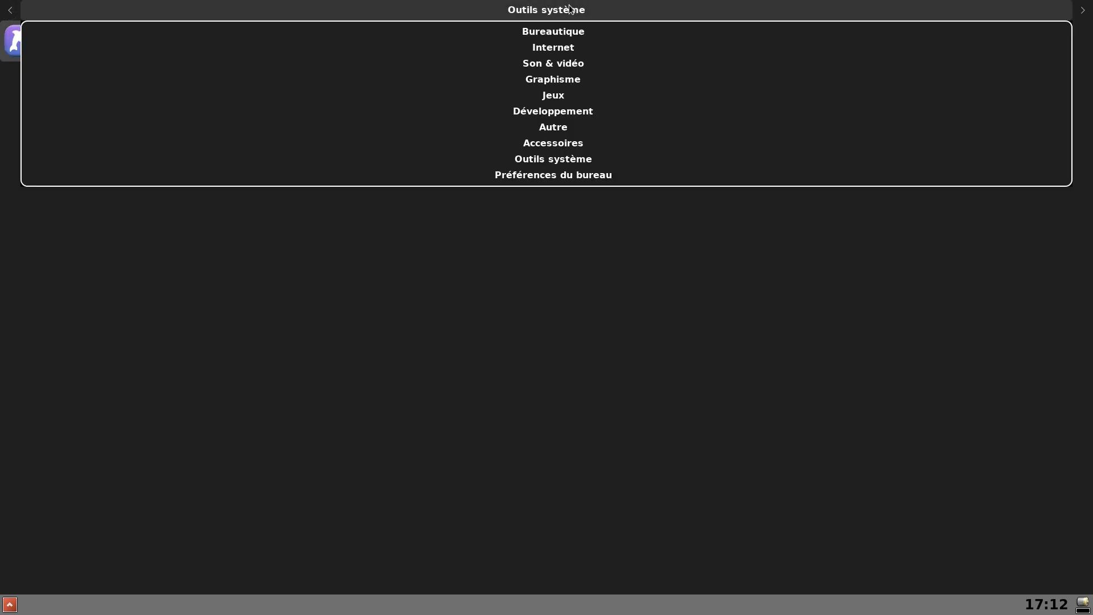
{"action": "left_click", "coordinate": [554, 181]}
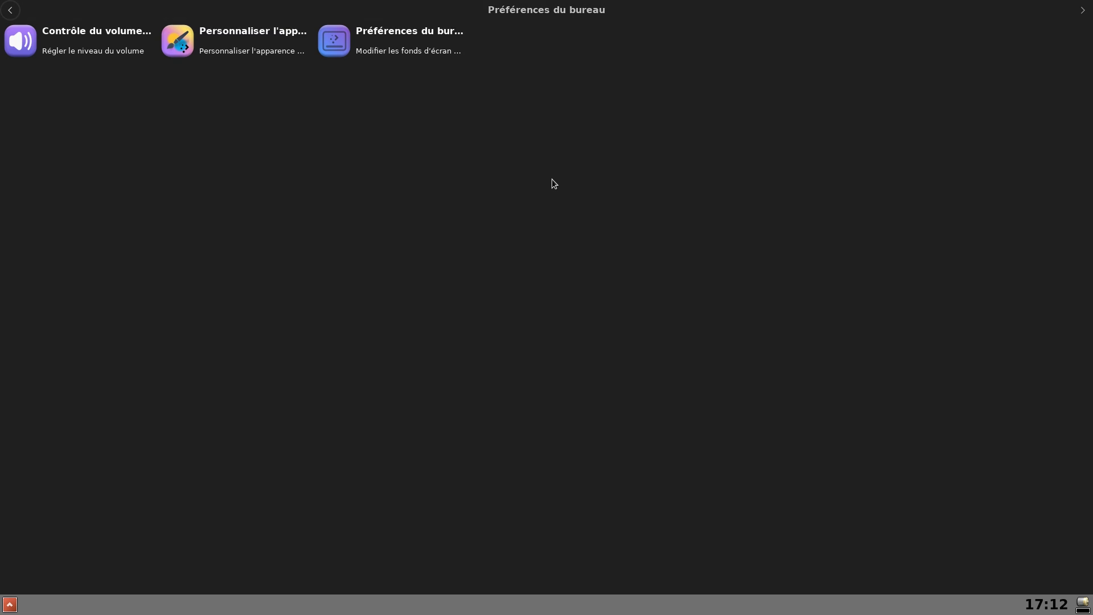
{"action": "left_click", "coordinate": [11, 11]}
{"action": "left_click", "coordinate": [10, 11]}
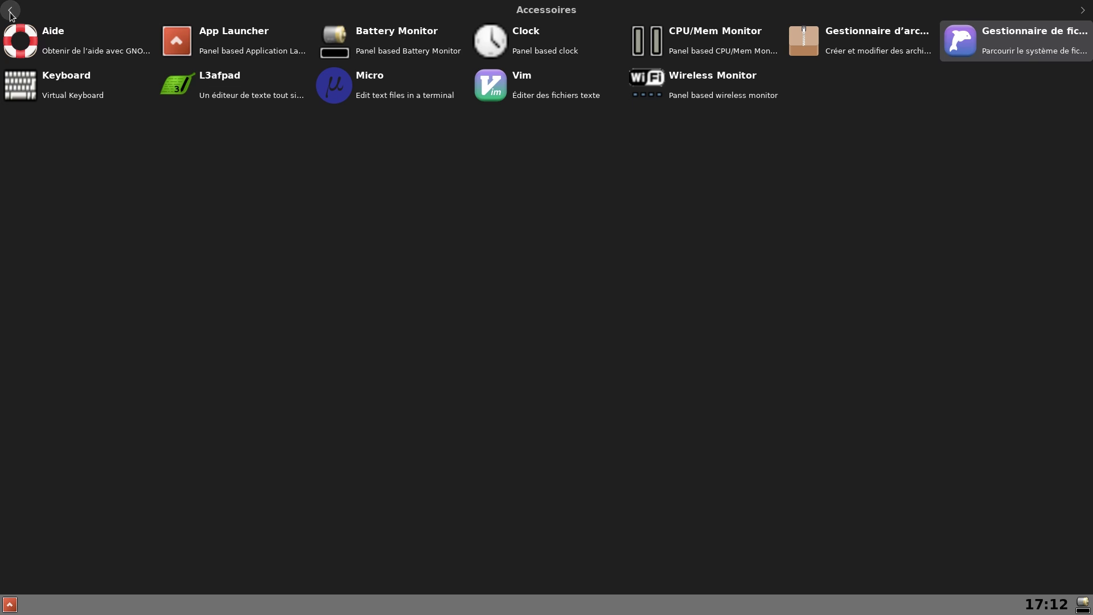
{"action": "left_click", "coordinate": [11, 11]}
{"action": "left_click", "coordinate": [11, 11]}
{"action": "left_click", "coordinate": [11, 11]}
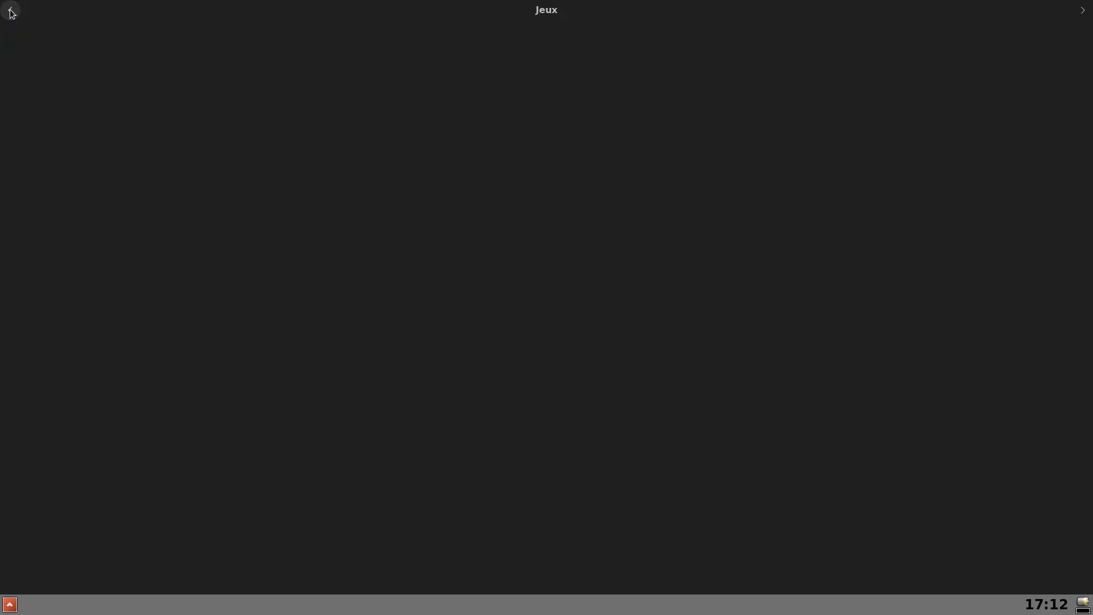
{"action": "left_click", "coordinate": [11, 11]}
{"action": "left_click", "coordinate": [11, 11]}
{"action": "left_click", "coordinate": [11, 10]}
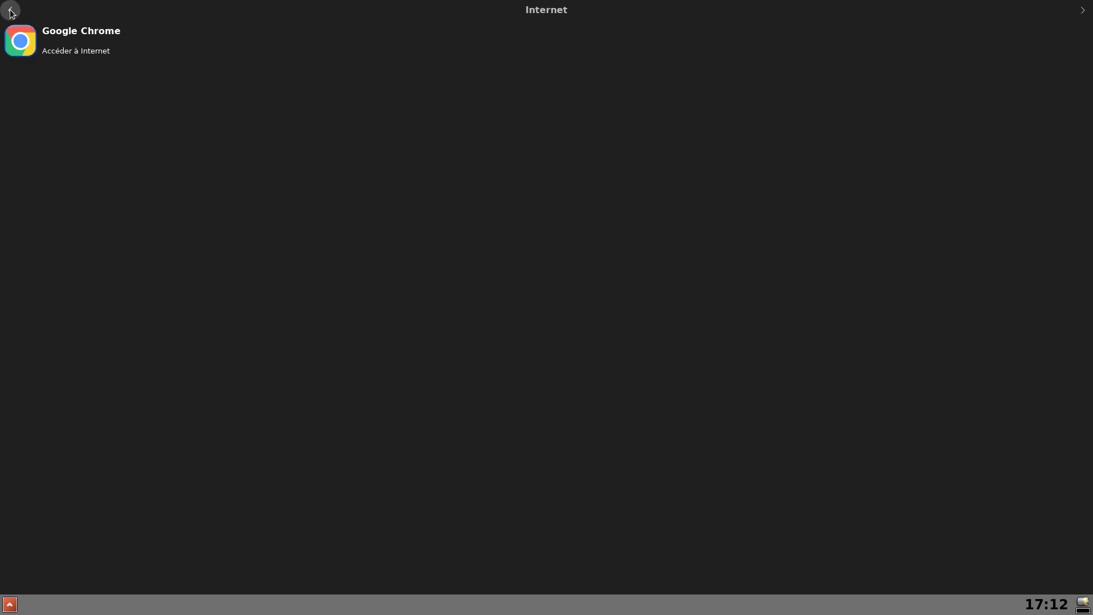
{"action": "left_click", "coordinate": [11, 11]}
{"action": "left_click", "coordinate": [11, 11]}
{"action": "left_click", "coordinate": [10, 10]}
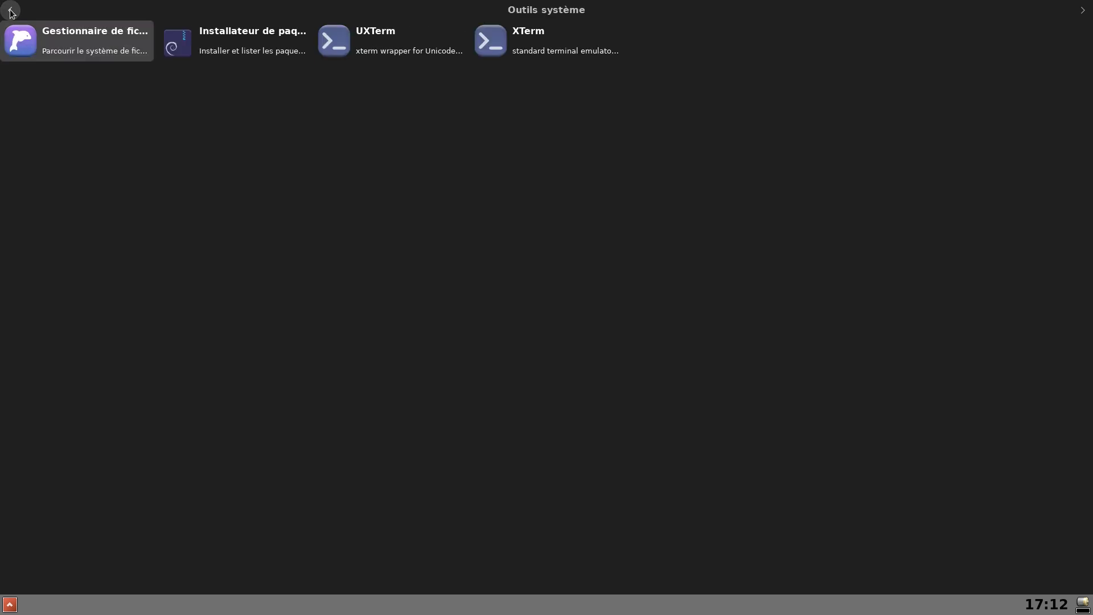
Go back through Accessoires to the Autre category and return forward to Outils système.
{"action": "left_click", "coordinate": [11, 11]}
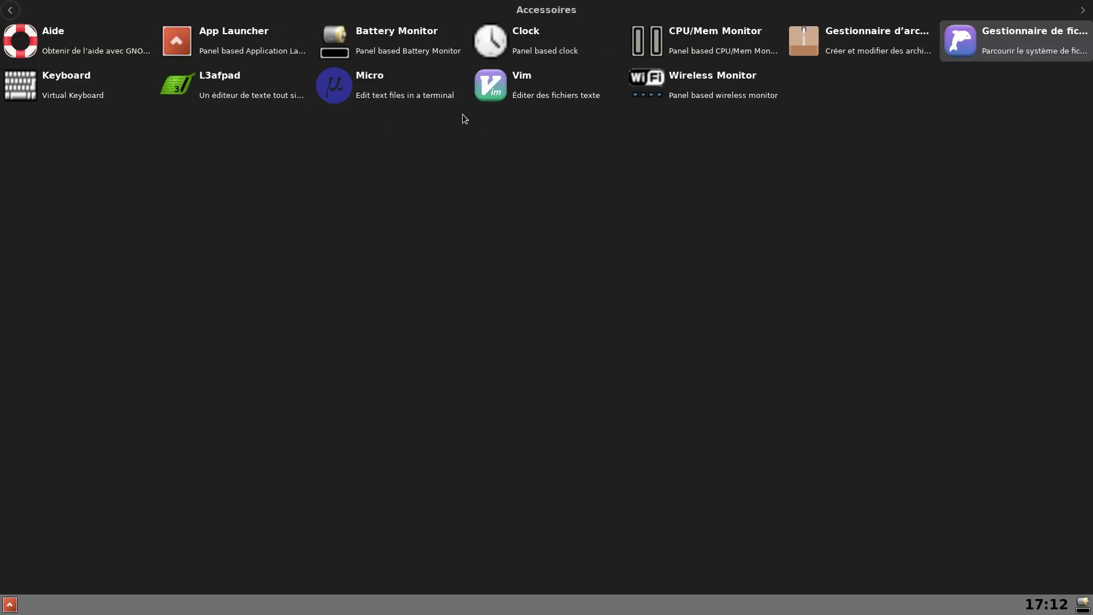
{"action": "left_click", "coordinate": [14, 14]}
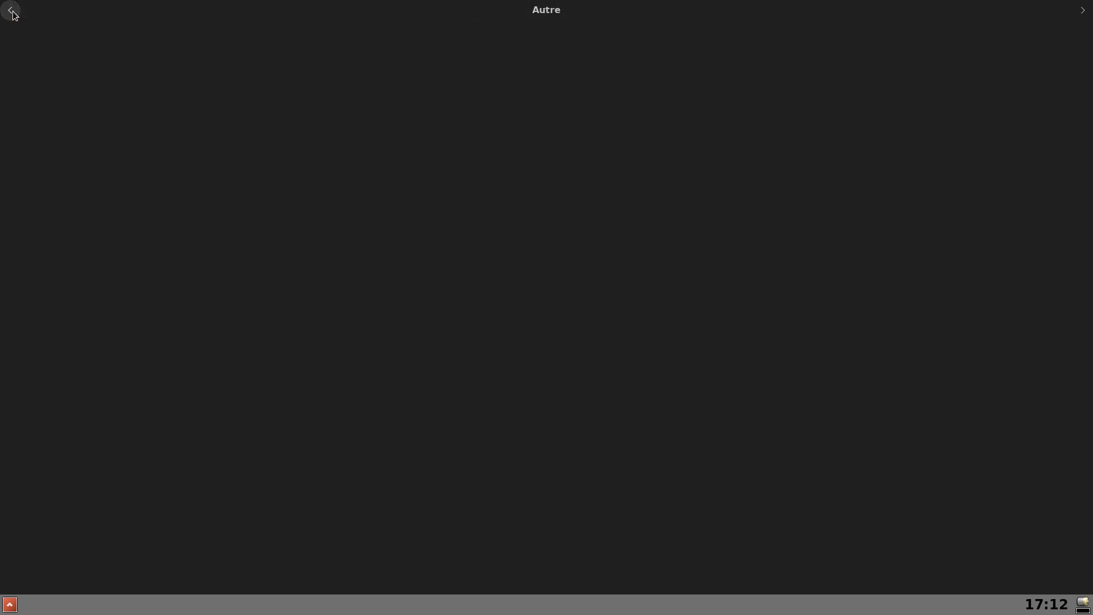
{"action": "left_click", "coordinate": [1083, 10]}
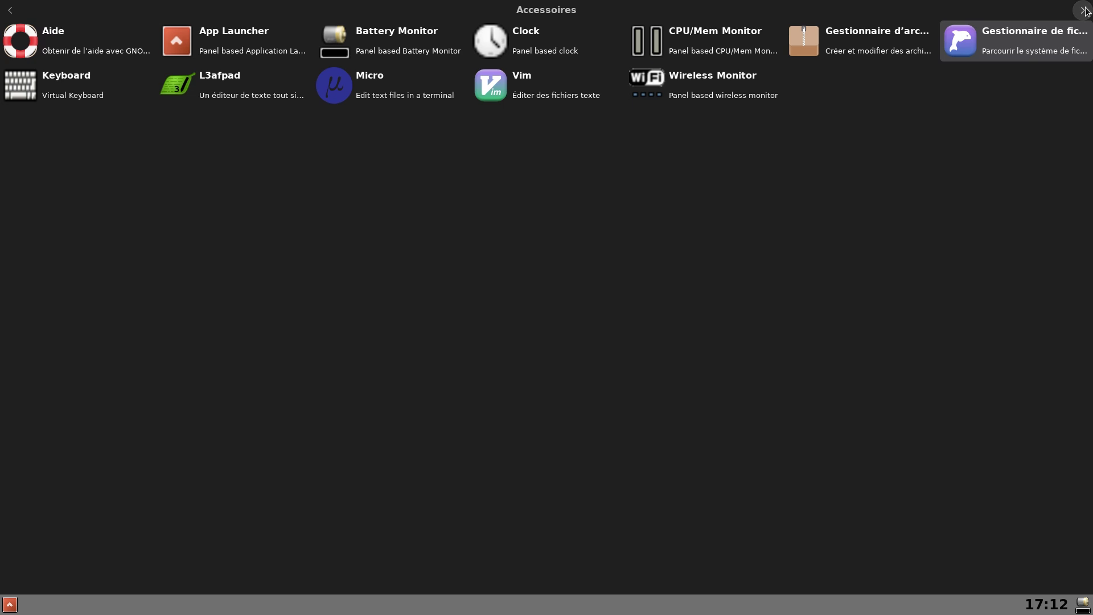
{"action": "left_click", "coordinate": [1083, 11]}
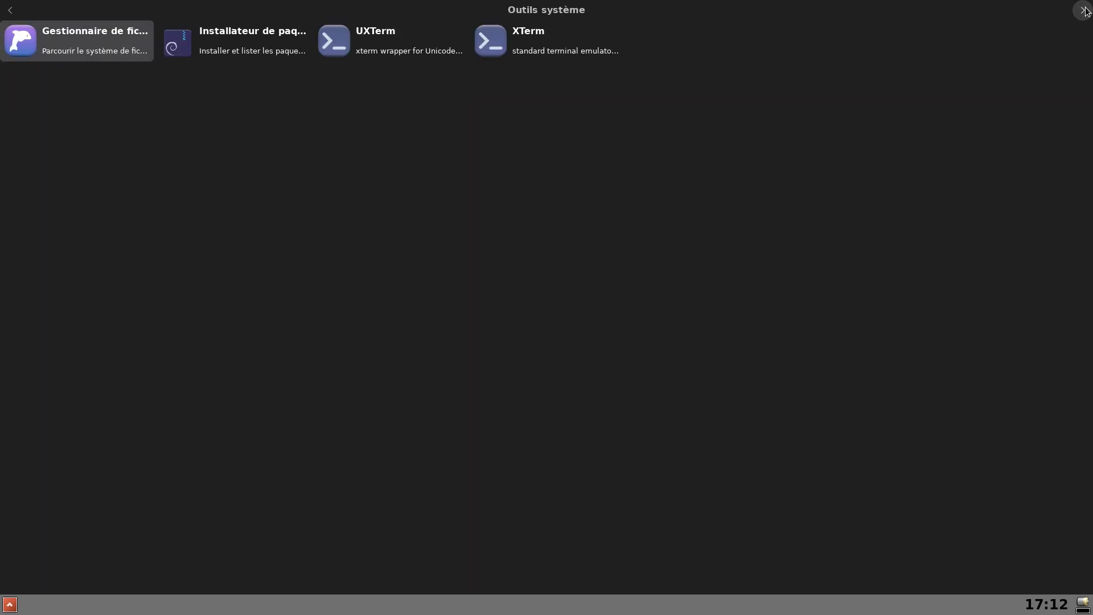
Open the file manager from the launcher and open mbdock.session from the home folder's .matchbox folder.
{"action": "left_click", "coordinate": [86, 38]}
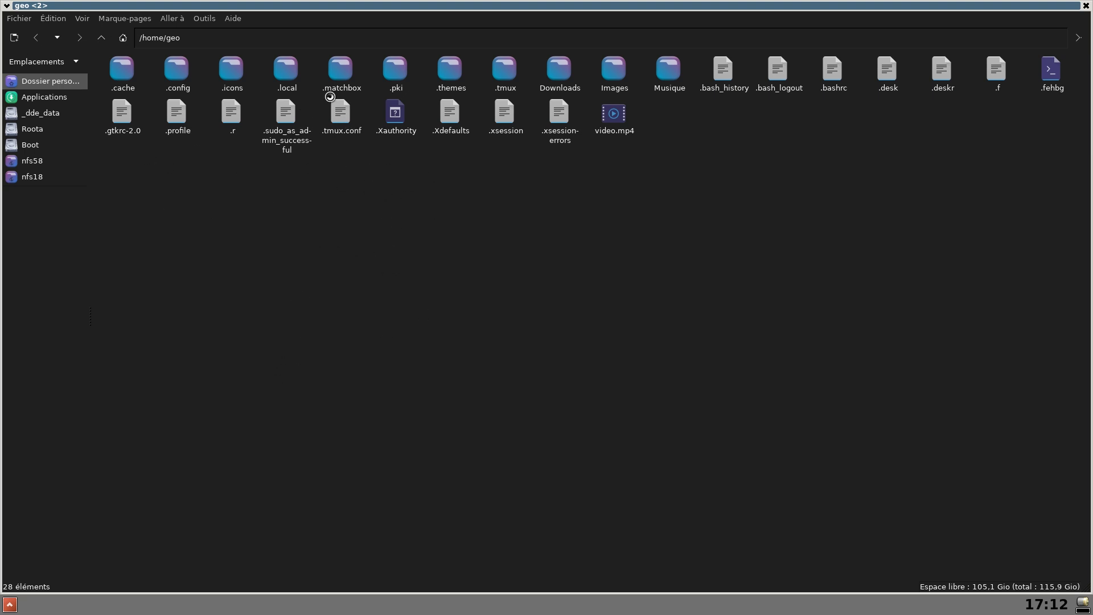
{"action": "double_click", "coordinate": [346, 85]}
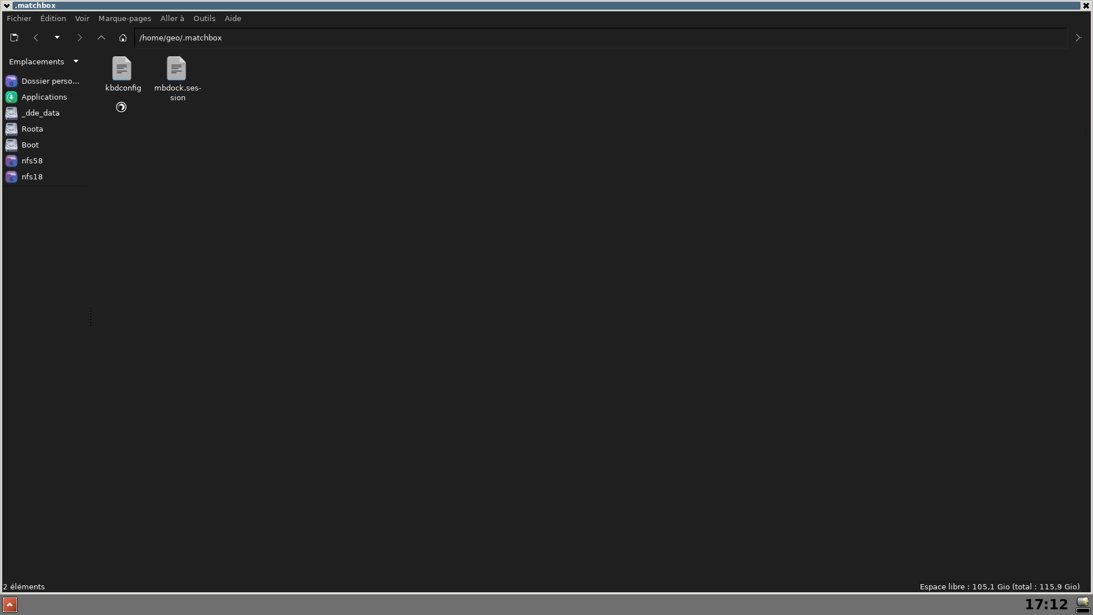
{"action": "double_click", "coordinate": [166, 74]}
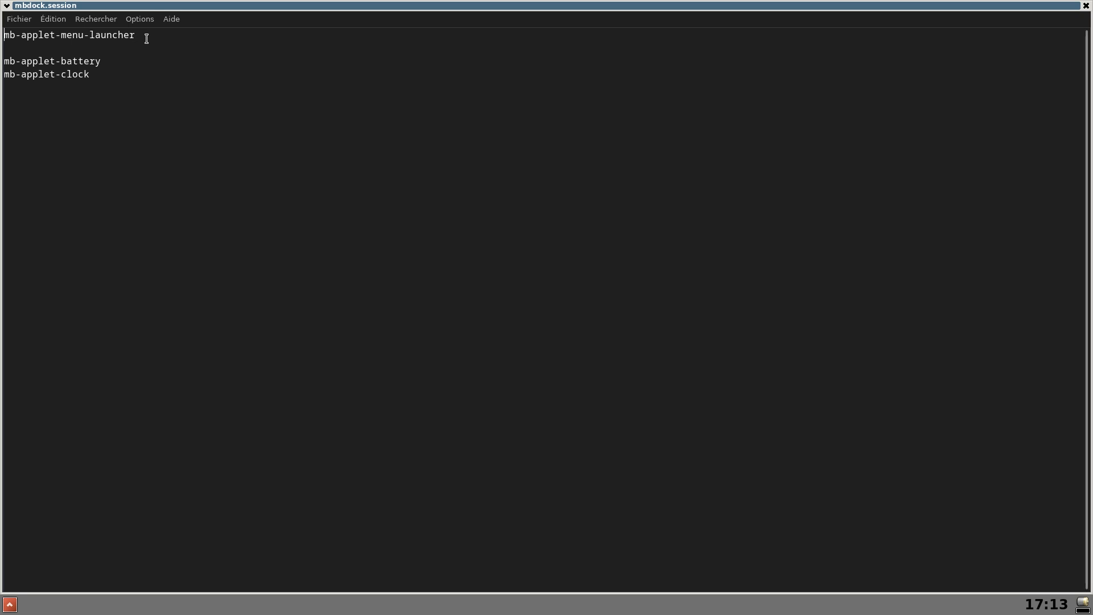
Highlight the mb-applet-menu-launcher line in mbdock.session and briefly show the application menu of the panel.
{"action": "left_click_drag", "start_coordinate": [142, 35], "coordinate": [2, 35]}
{"action": "left_click", "coordinate": [2, 35]}
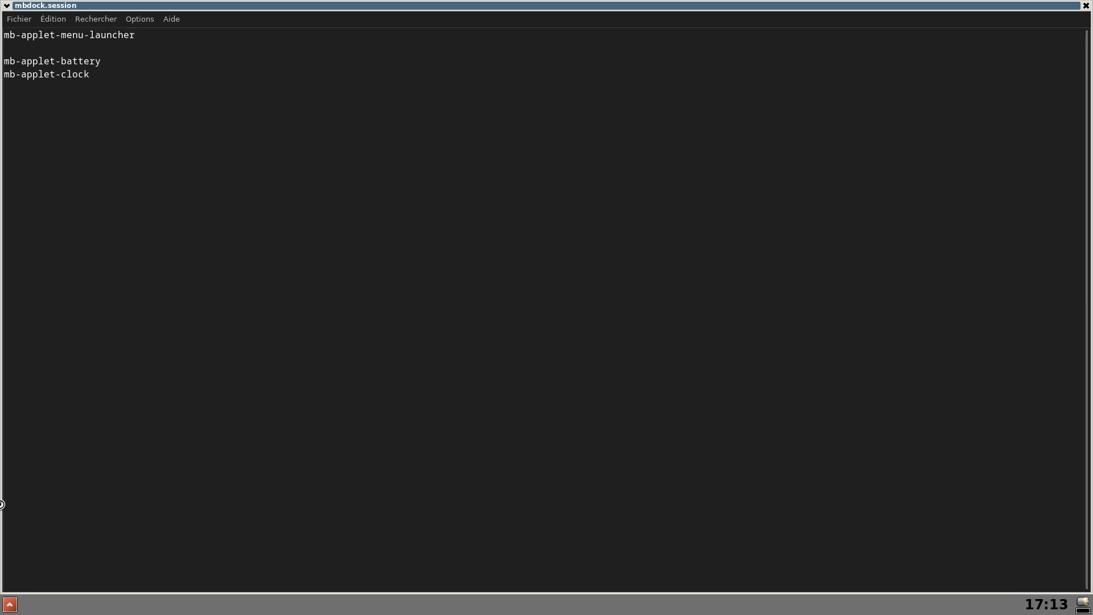
{"action": "left_click", "coordinate": [8, 611]}
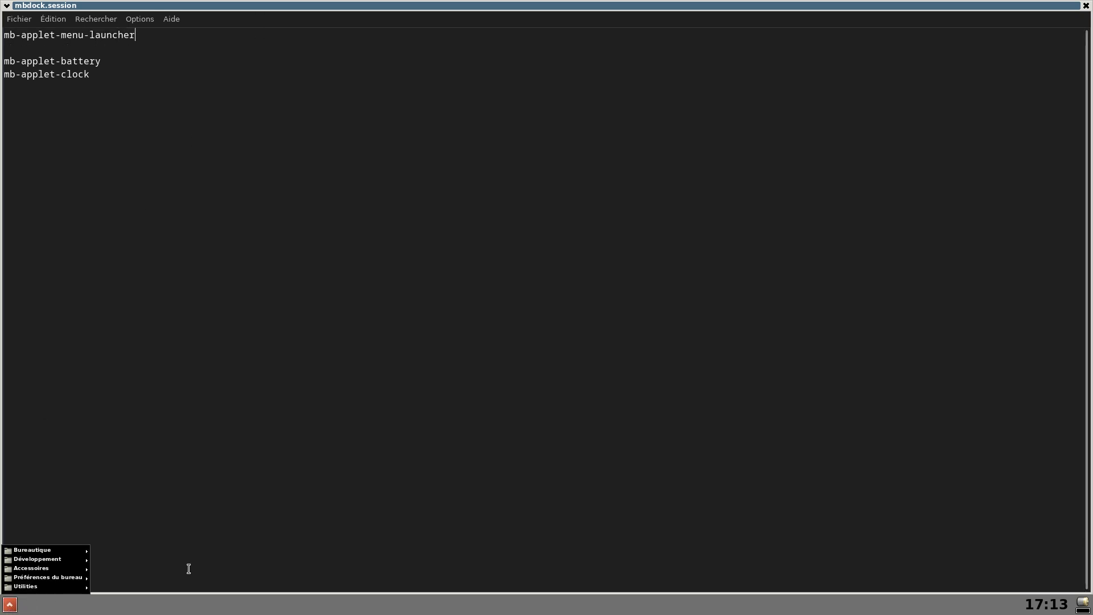
{"action": "left_click", "coordinate": [315, 513]}
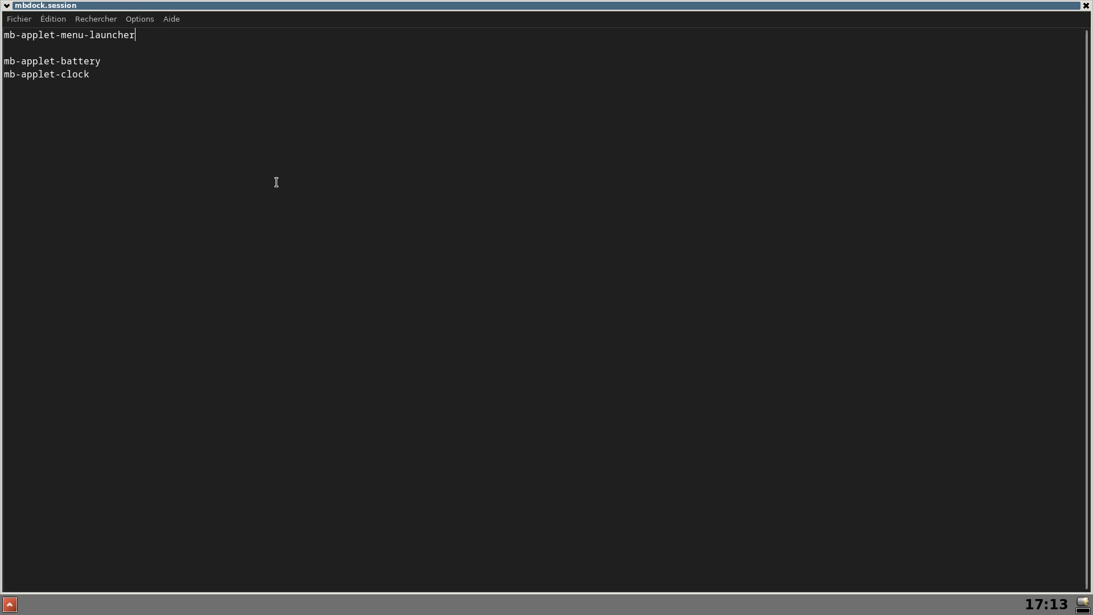
Close mbdock.session and its file manager window, and open .matchbox/kbdconfig from the other file manager window.
{"action": "key", "text": "ctrl+q"}
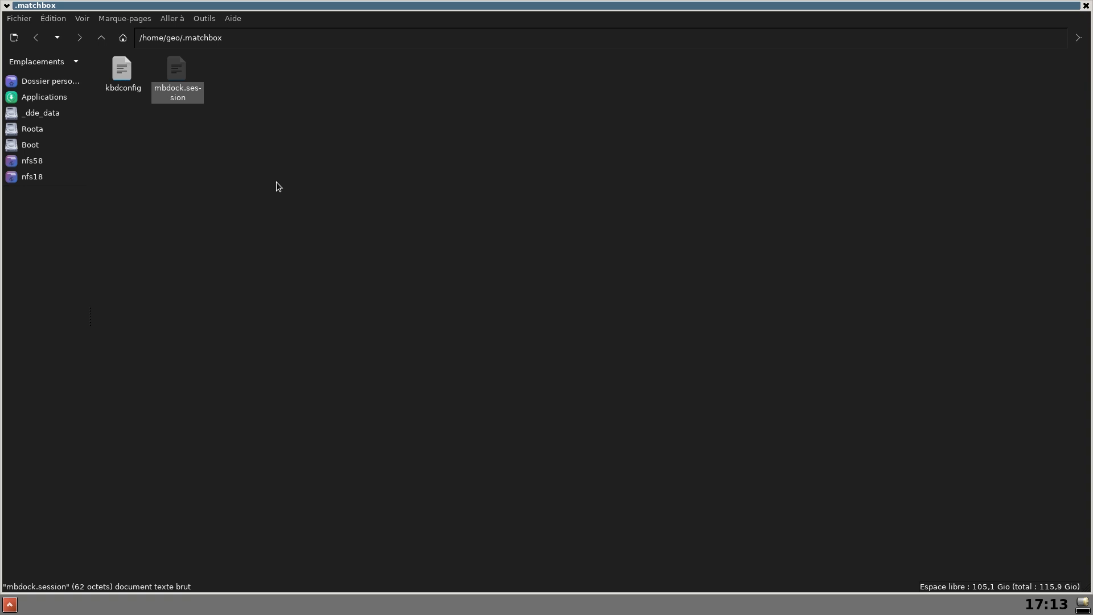
{"action": "key", "text": "ctrl+q"}
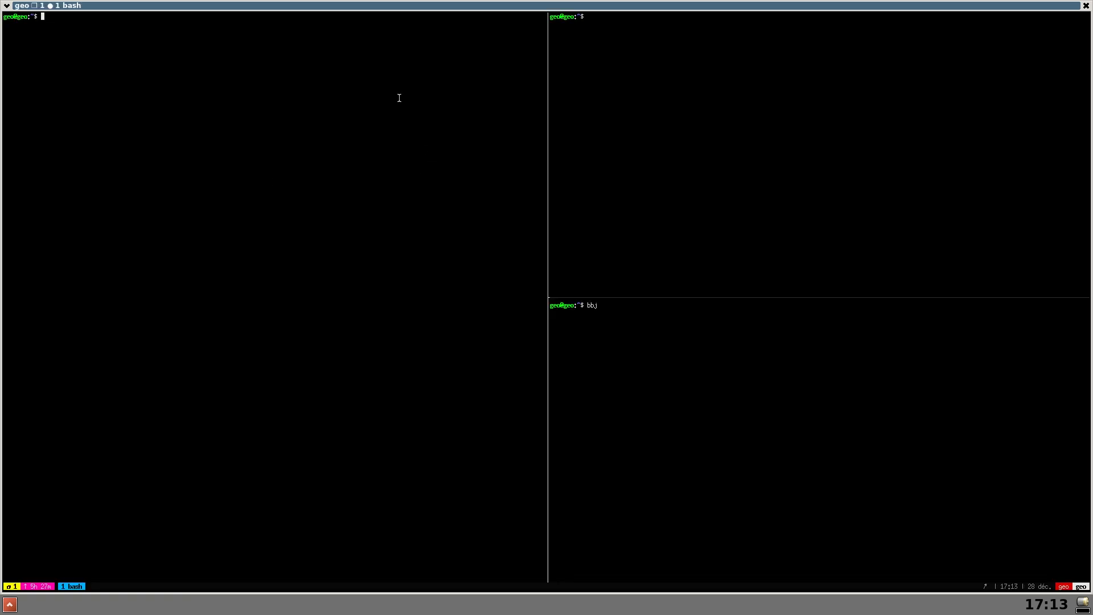
{"action": "key", "text": "alt+Tab"}
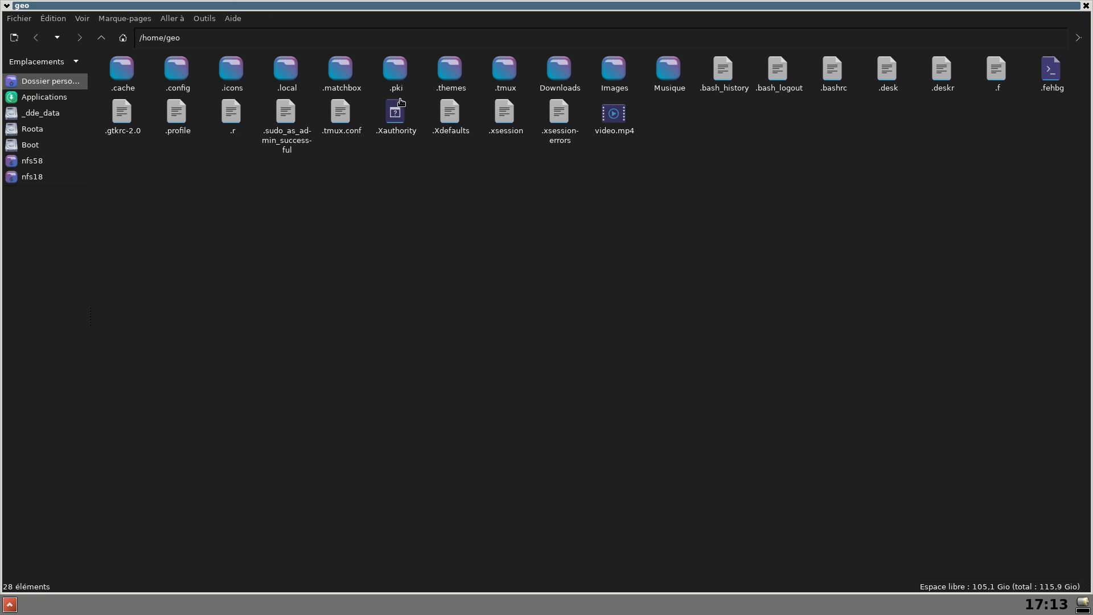
{"action": "left_click", "coordinate": [344, 79]}
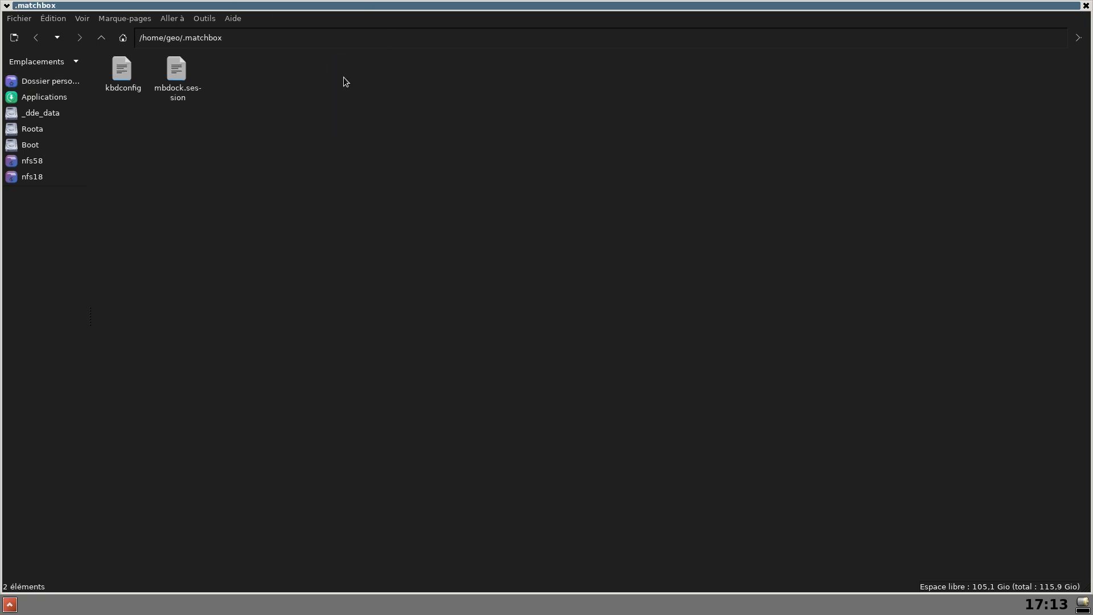
{"action": "left_click", "coordinate": [124, 76]}
Examine the keyboard shortcuts defined in kbdconfig, highlighting the three bindings under #Logout.
{"action": "scroll", "coordinate": [261, 398], "scroll_direction": "down", "scroll_amount": 5}
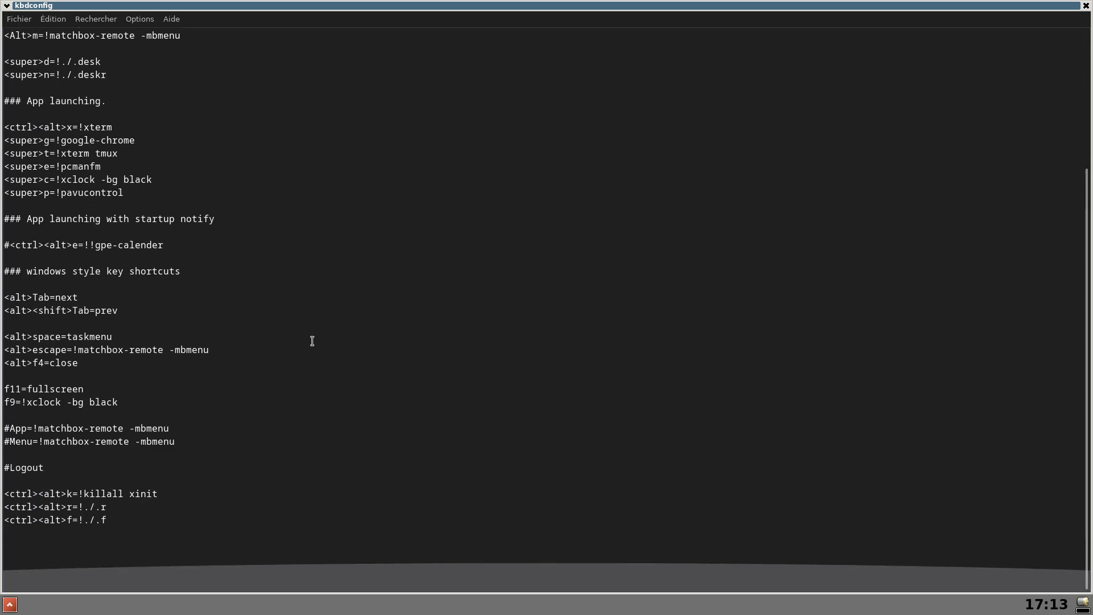
{"action": "scroll", "coordinate": [308, 339], "scroll_direction": "up", "scroll_amount": 5}
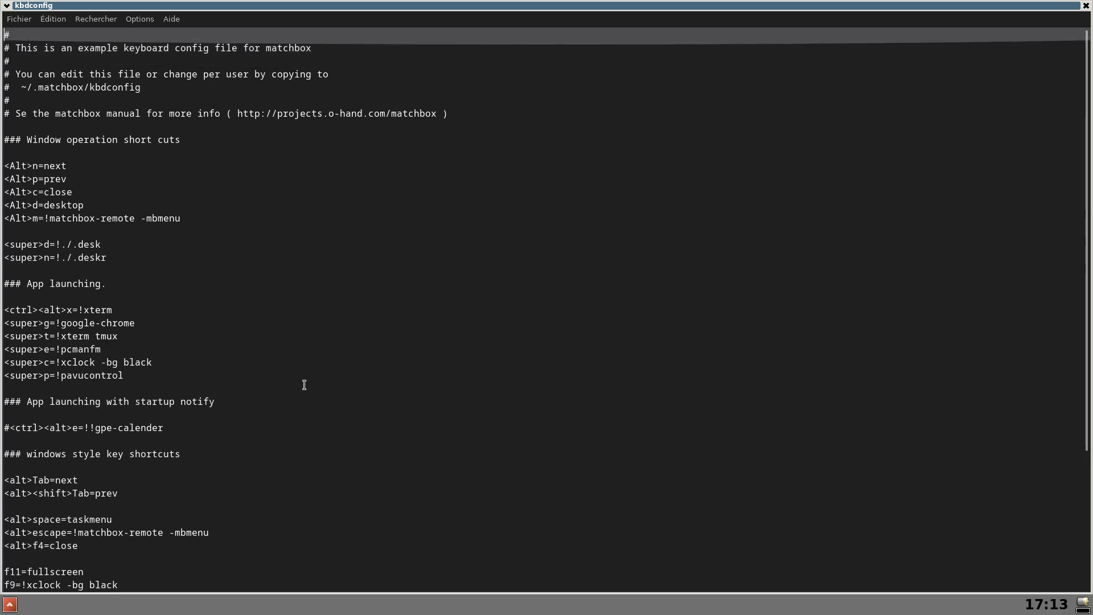
{"action": "scroll", "coordinate": [299, 390], "scroll_direction": "down", "scroll_amount": 6}
{"action": "scroll", "coordinate": [296, 413], "scroll_direction": "up", "scroll_amount": 5}
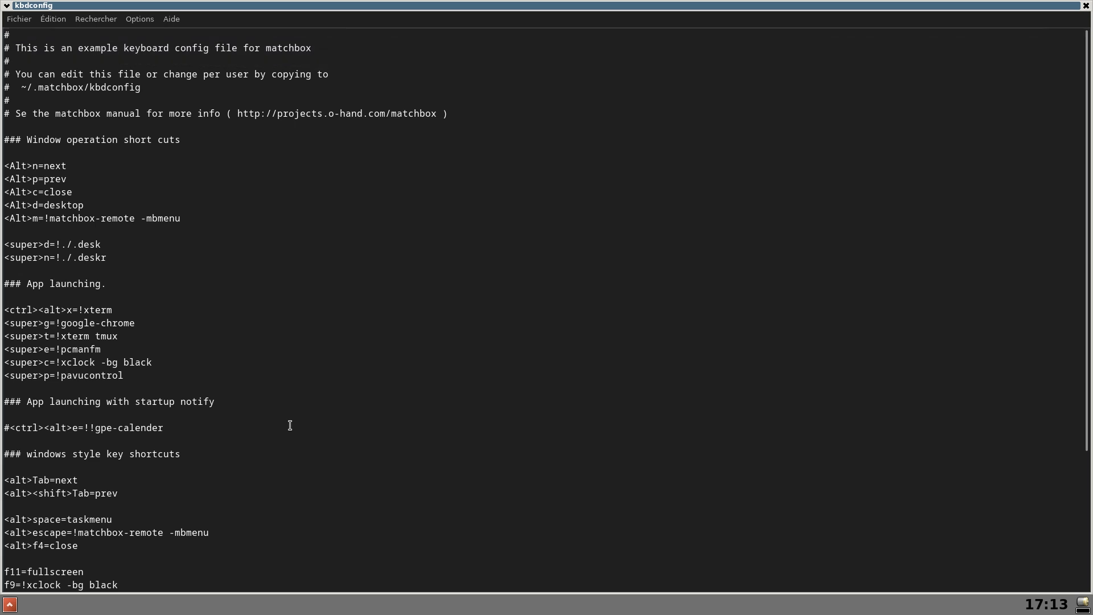
{"action": "scroll", "coordinate": [293, 424], "scroll_direction": "down", "scroll_amount": 5}
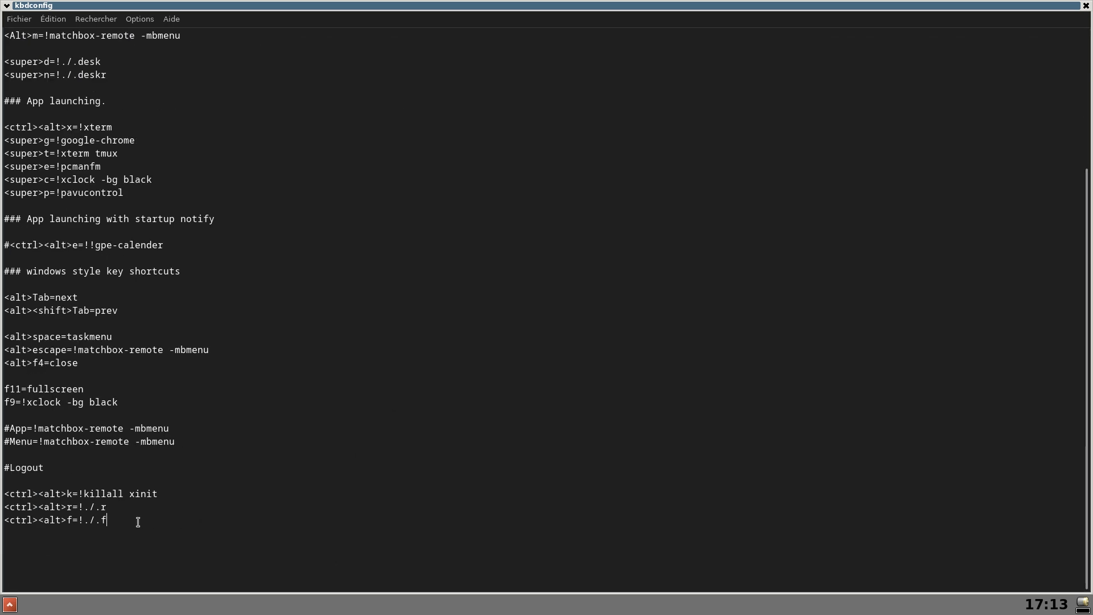
{"action": "left_click_drag", "start_coordinate": [137, 519], "coordinate": [14, 490]}
{"action": "left_click", "coordinate": [245, 457]}
{"action": "scroll", "coordinate": [245, 484], "scroll_direction": "up", "scroll_amount": 3}
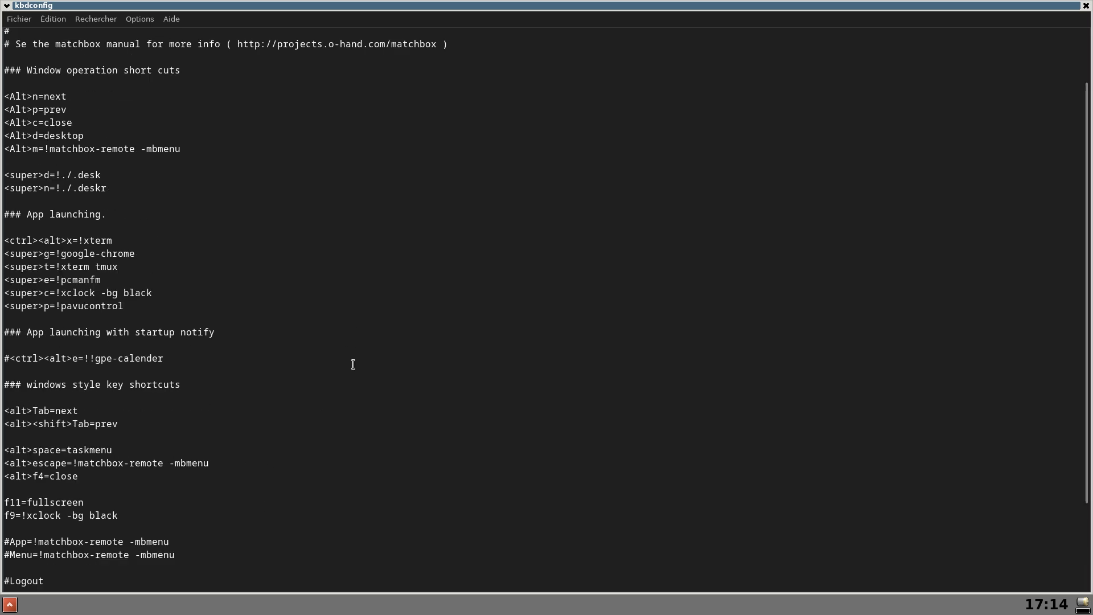
{"action": "scroll", "coordinate": [353, 364], "scroll_direction": "down", "scroll_amount": 3}
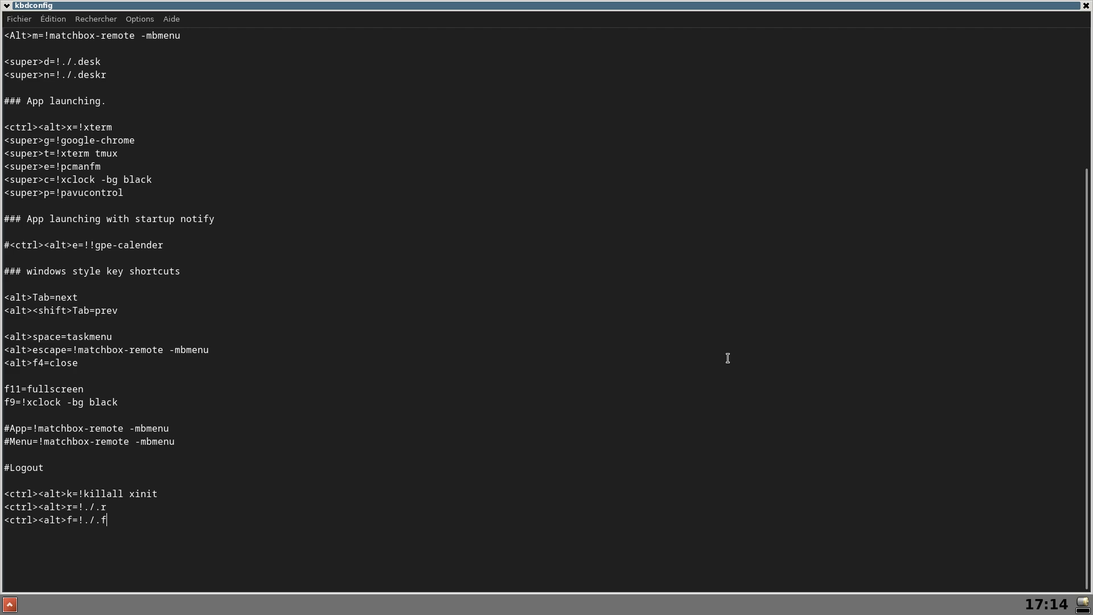
Show the task menu of open windows repeatedly and dismiss it without switching windows.
{"action": "key", "text": "alt+space"}
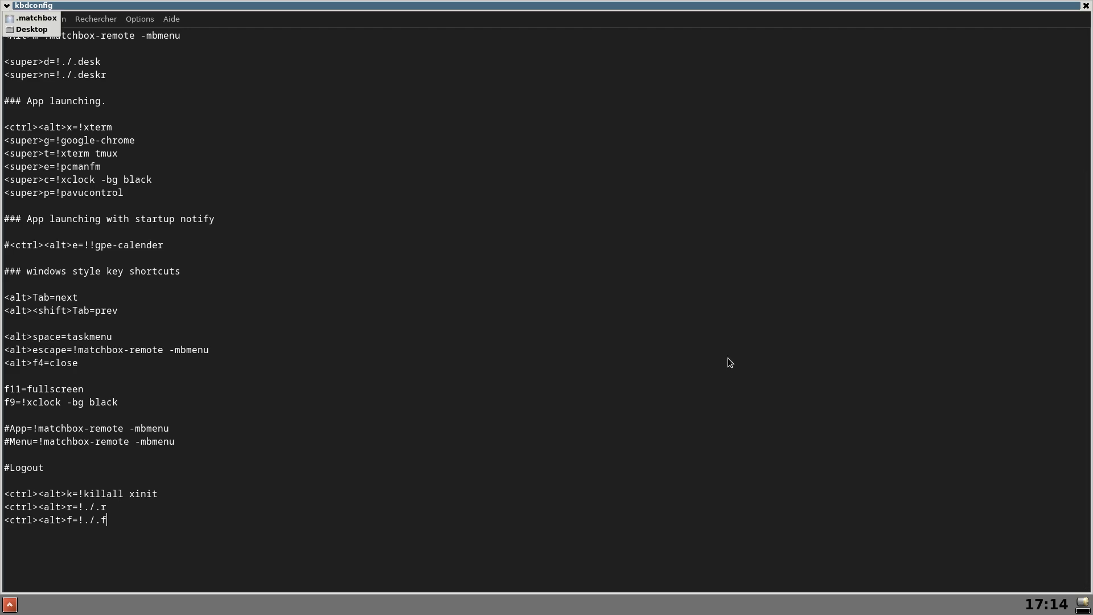
{"action": "key", "text": "alt+space"}
{"action": "key", "text": "alt+space"}
{"action": "key", "text": "Escape"}
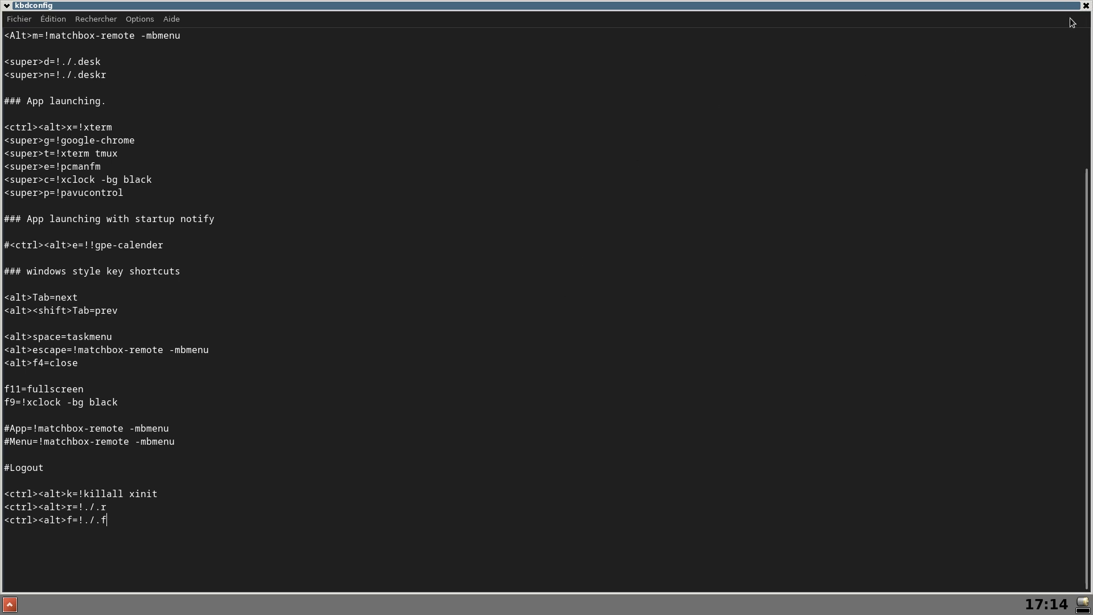
Close kbdconfig and the .matchbox file manager window to return to the launcher.
{"action": "left_click", "coordinate": [1086, 6]}
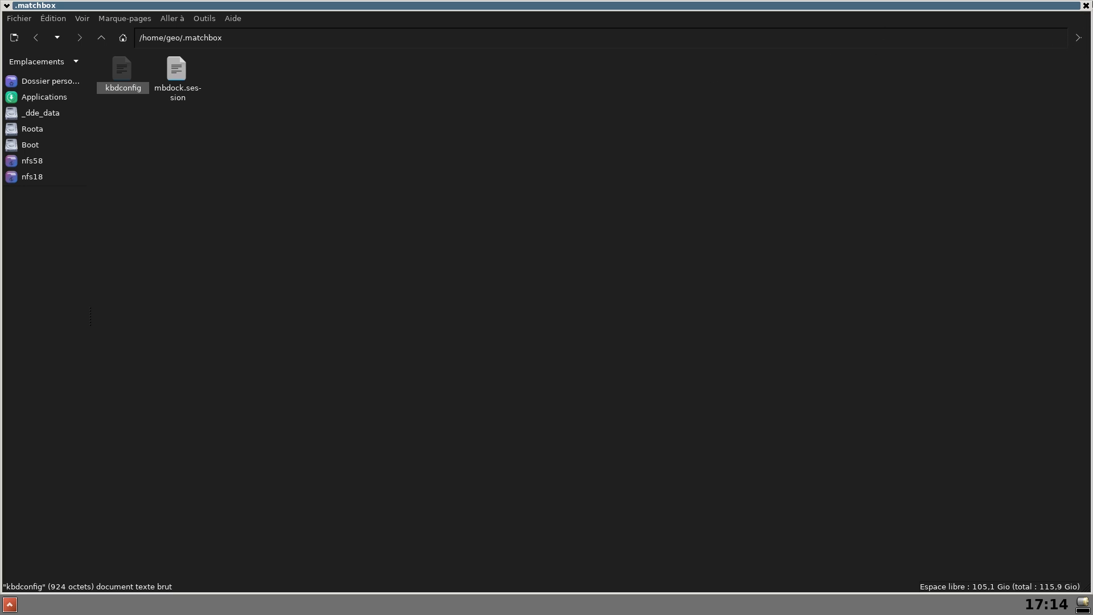
{"action": "left_click", "coordinate": [1086, 6]}
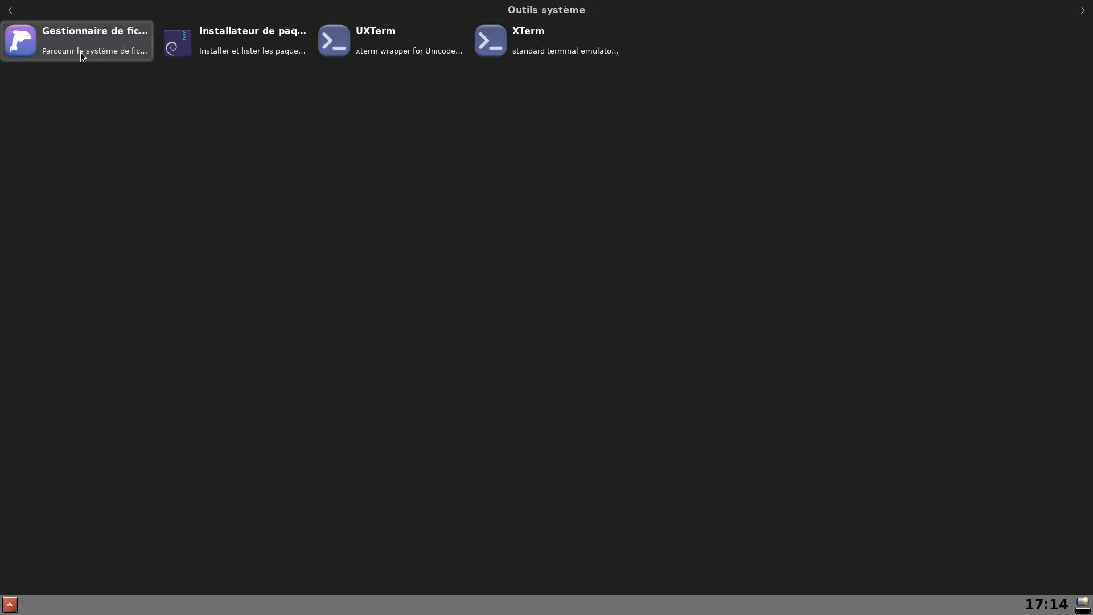
Open the file manager again, go up to the file system root, browse to /usr/share and select the tabset folder.
{"action": "left_click", "coordinate": [111, 42]}
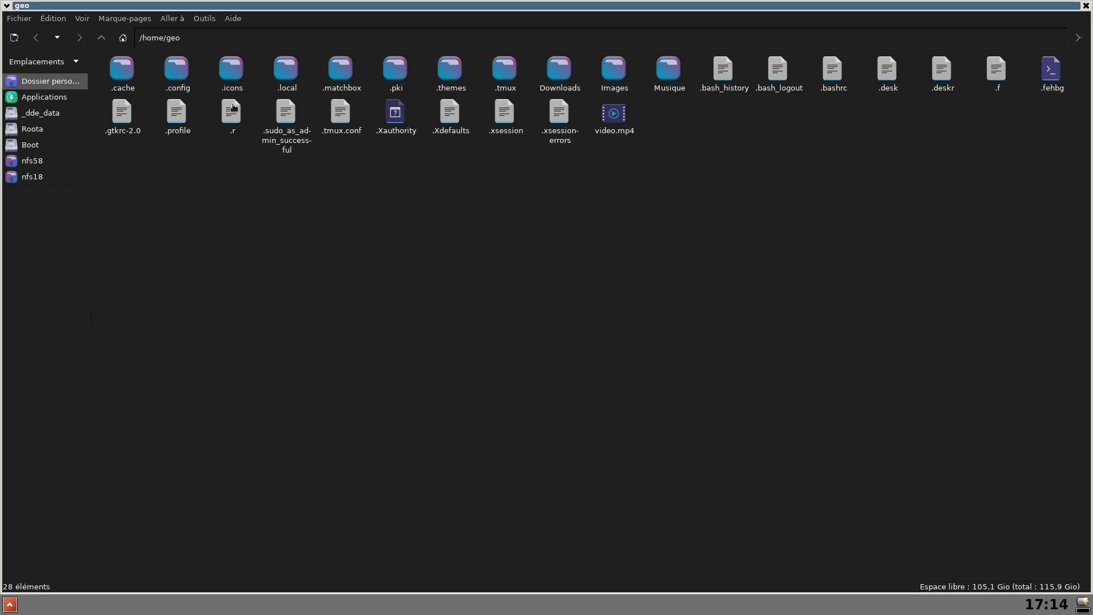
{"action": "left_click", "coordinate": [102, 38]}
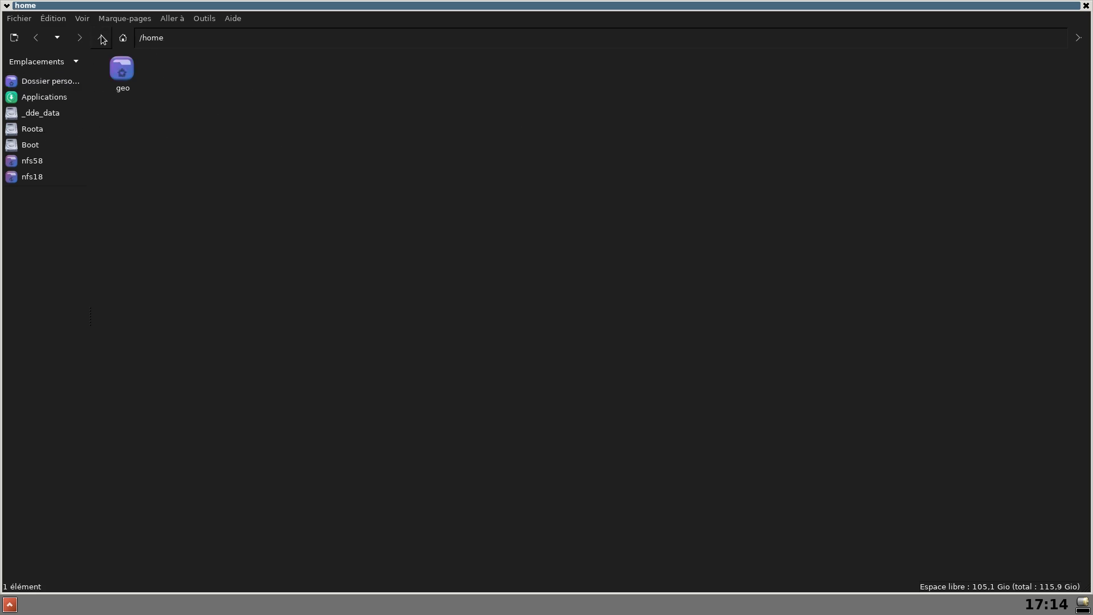
{"action": "left_click", "coordinate": [102, 38]}
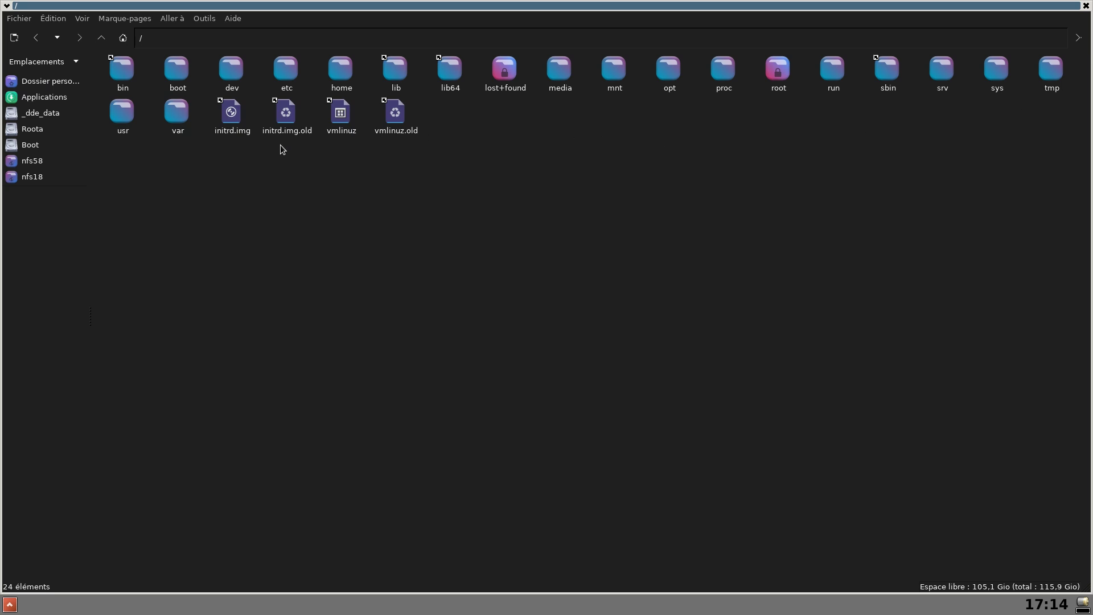
{"action": "double_click", "coordinate": [126, 111]}
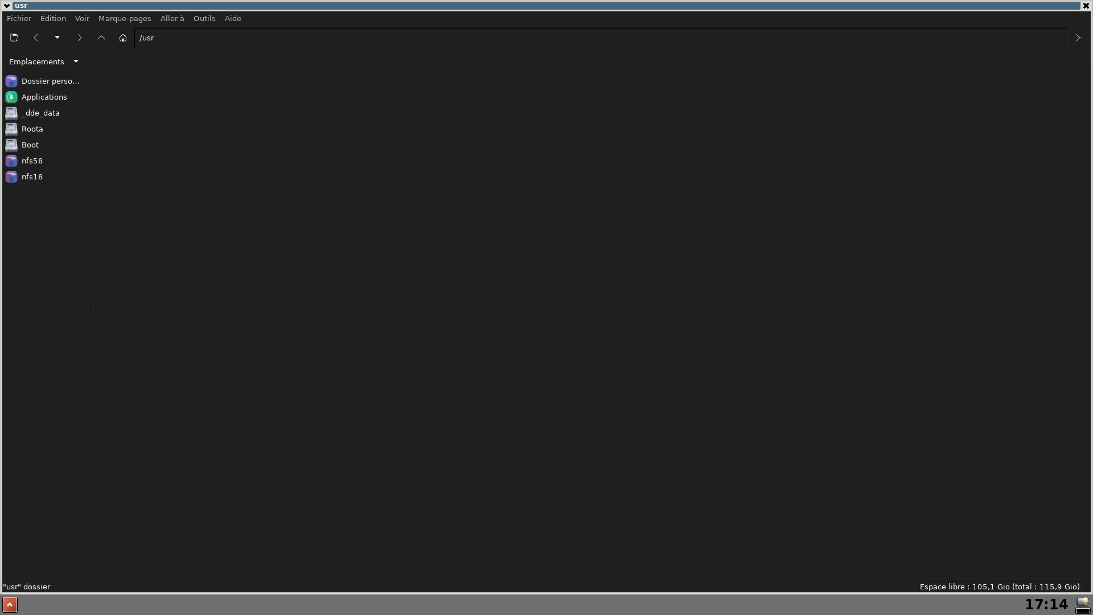
{"action": "double_click", "coordinate": [551, 68]}
{"action": "left_click", "coordinate": [1009, 467]}
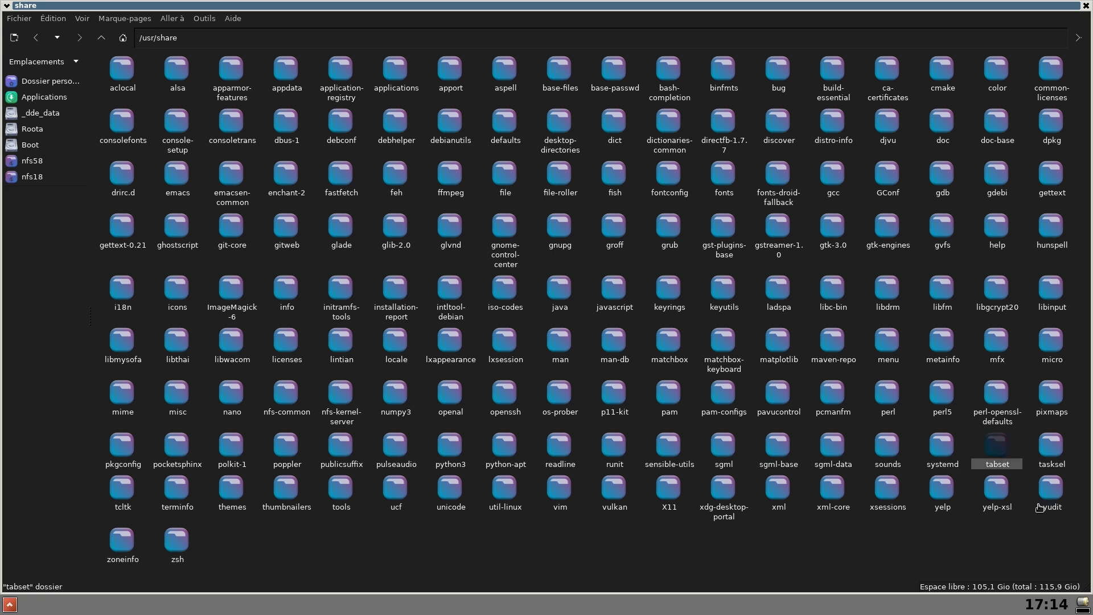
Browse from /usr/share into themes, Default and its matchbox folder.
{"action": "left_click", "coordinate": [1039, 507]}
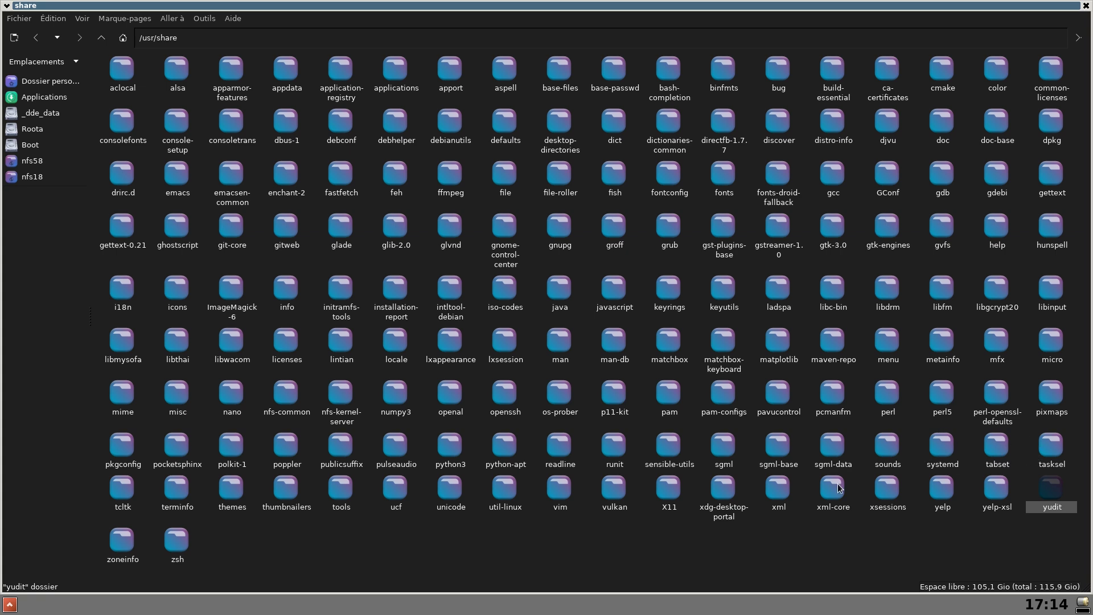
{"action": "double_click", "coordinate": [237, 499]}
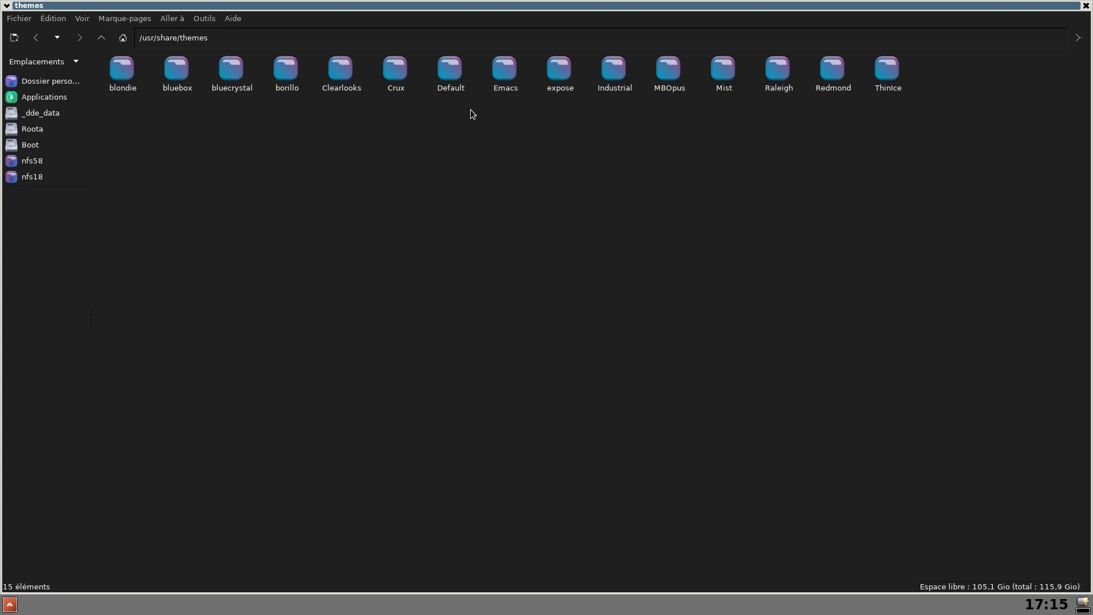
{"action": "left_click", "coordinate": [436, 77]}
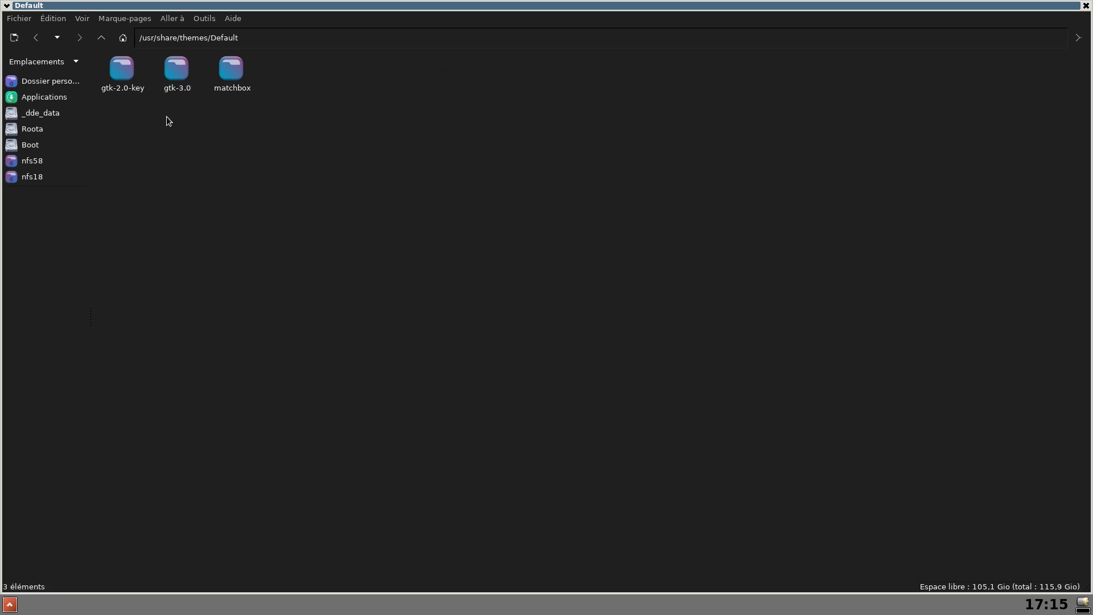
{"action": "left_click", "coordinate": [239, 80]}
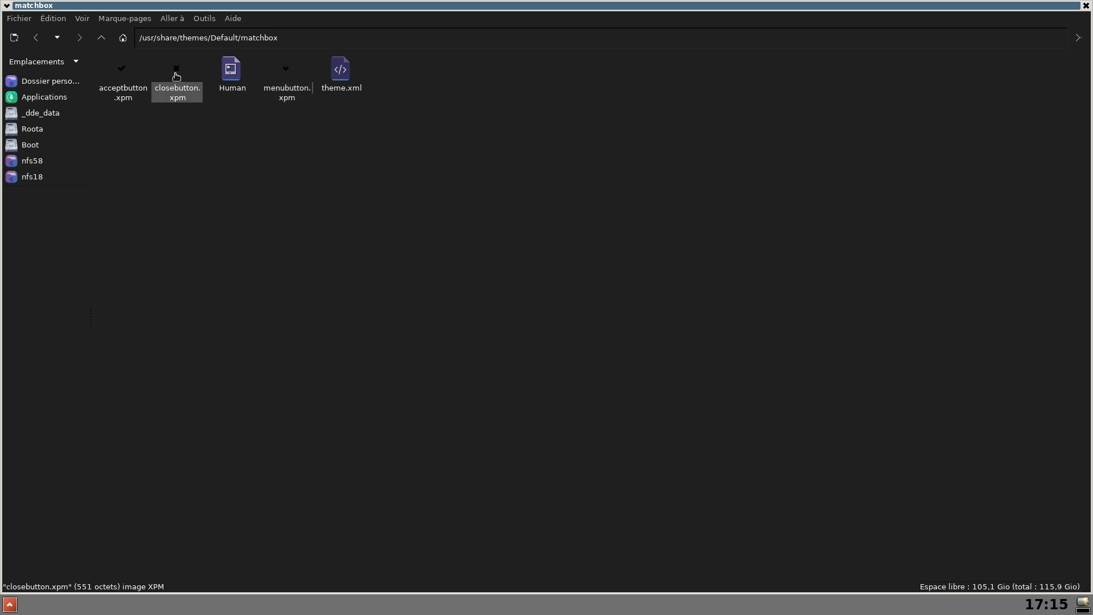
Try to open the Human desktop entry directly, dismiss the dialog, and open the file in the text editor instead.
{"action": "left_click", "coordinate": [232, 73]}
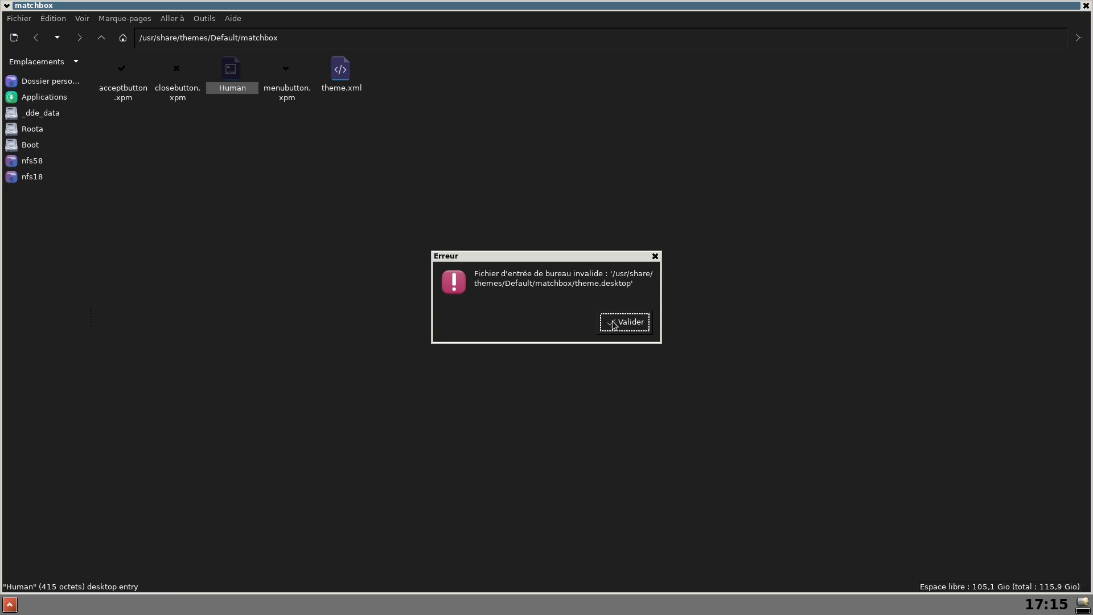
{"action": "left_click", "coordinate": [629, 323]}
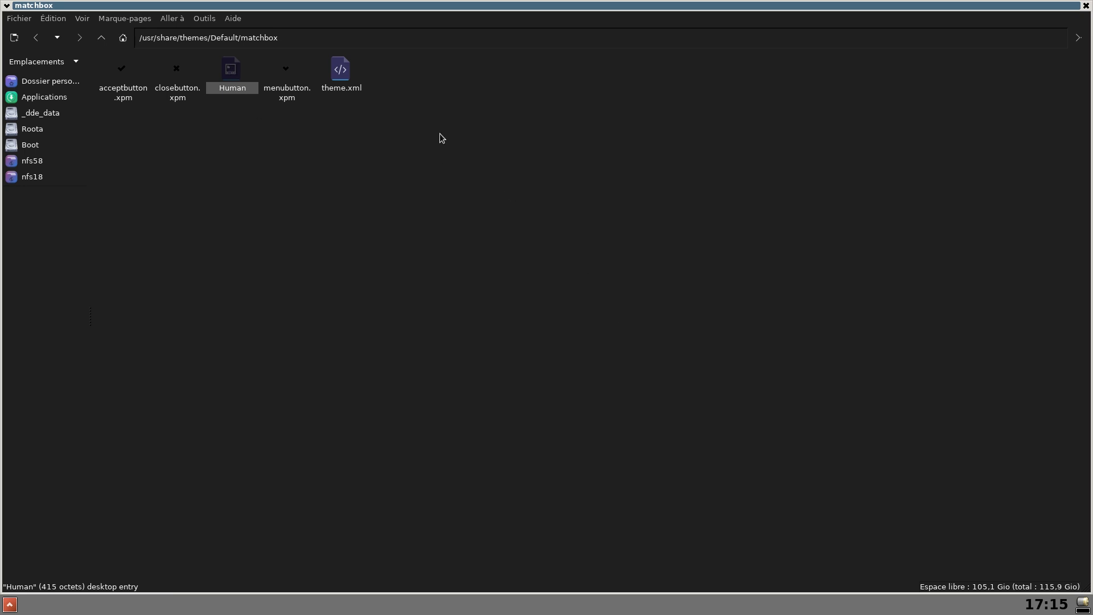
{"action": "right_click", "coordinate": [237, 75]}
{"action": "left_click", "coordinate": [275, 108]}
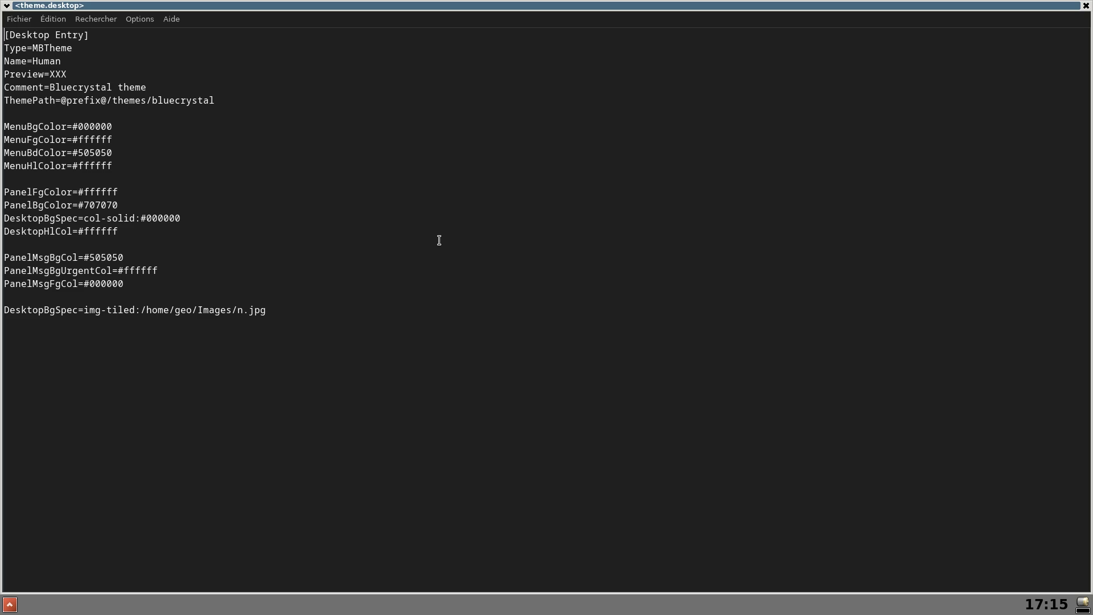
Highlight the DesktopBgSpec=img-tiled line at the end of theme.desktop and close the file.
{"action": "left_click", "coordinate": [271, 309]}
{"action": "left_click", "coordinate": [2, 310], "text": "shift"}
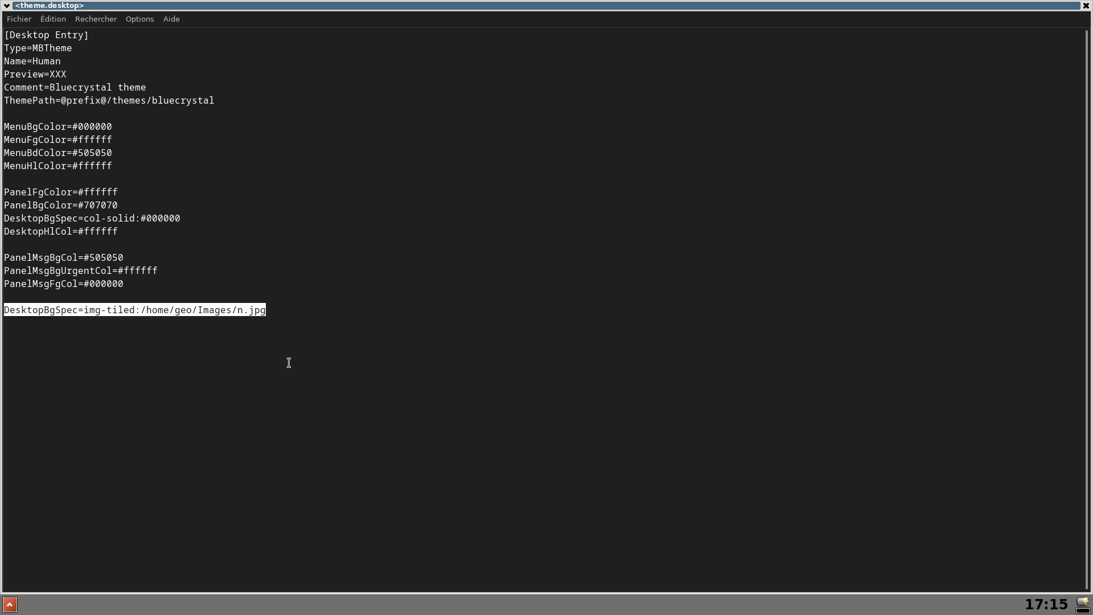
{"action": "left_click", "coordinate": [447, 371]}
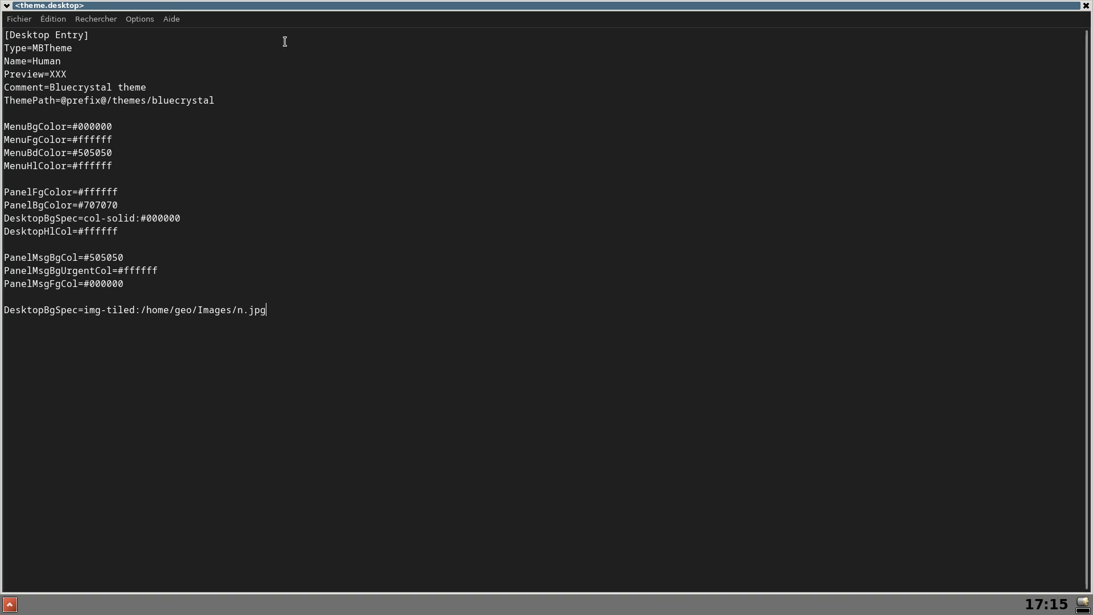
{"action": "left_click", "coordinate": [1086, 6]}
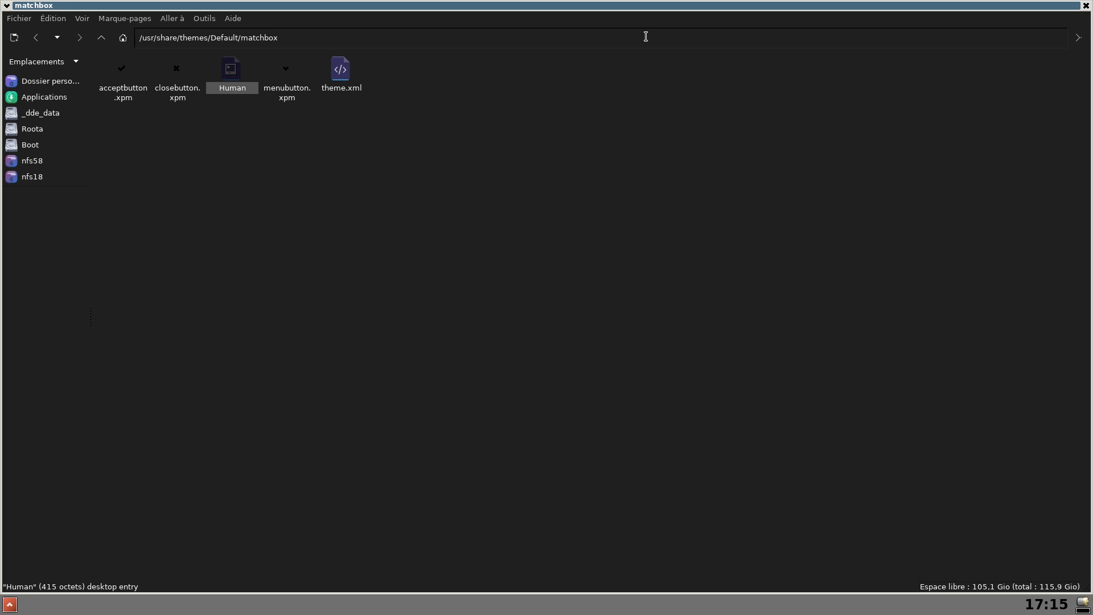
Open theme.xml in L3afpad and examine its colour, font, button pixmap and window frame definitions.
{"action": "right_click", "coordinate": [342, 71]}
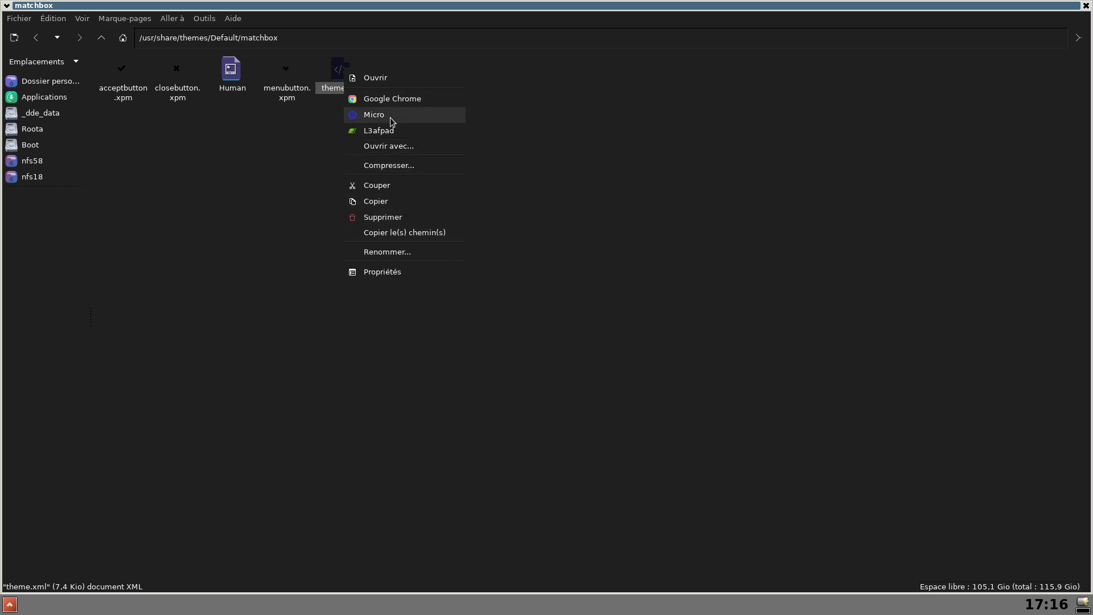
{"action": "left_click", "coordinate": [387, 137]}
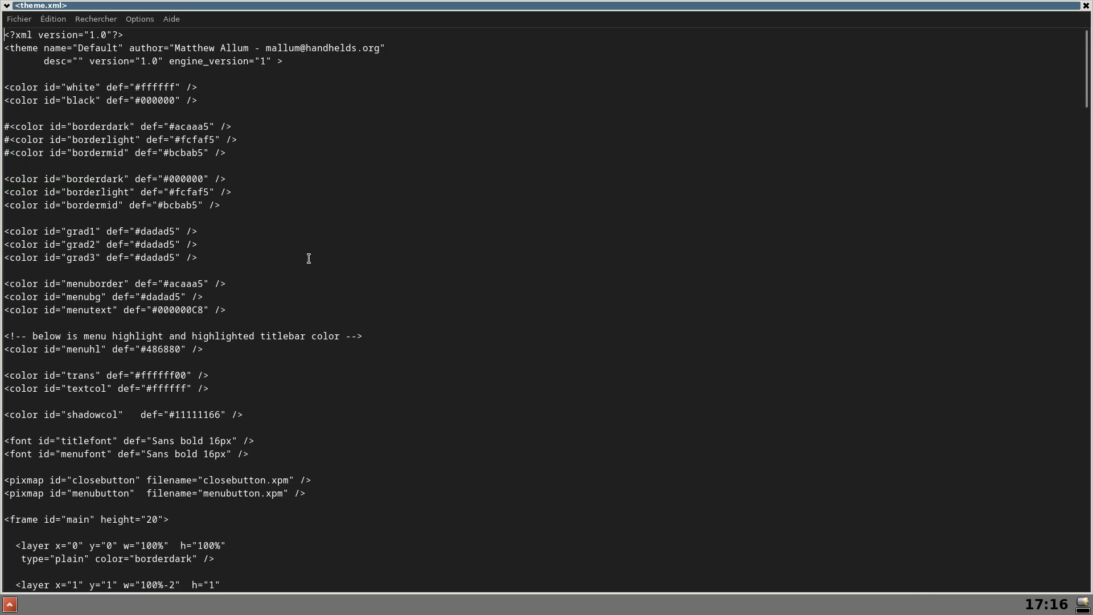
{"action": "scroll", "coordinate": [333, 268], "scroll_direction": "down", "scroll_amount": 4}
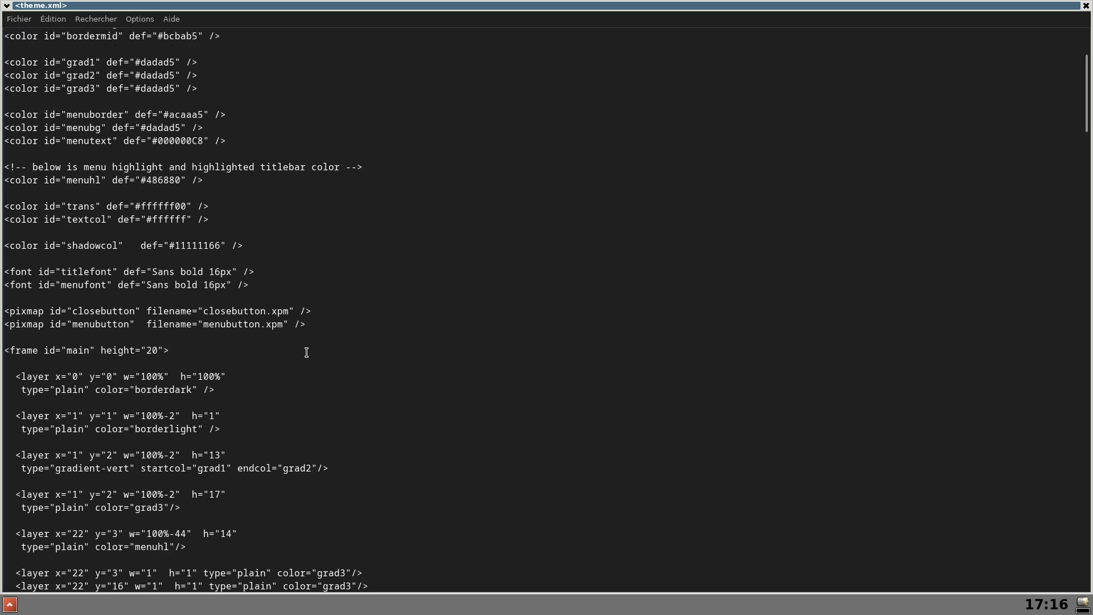
{"action": "scroll", "coordinate": [305, 351], "scroll_direction": "down", "scroll_amount": 7}
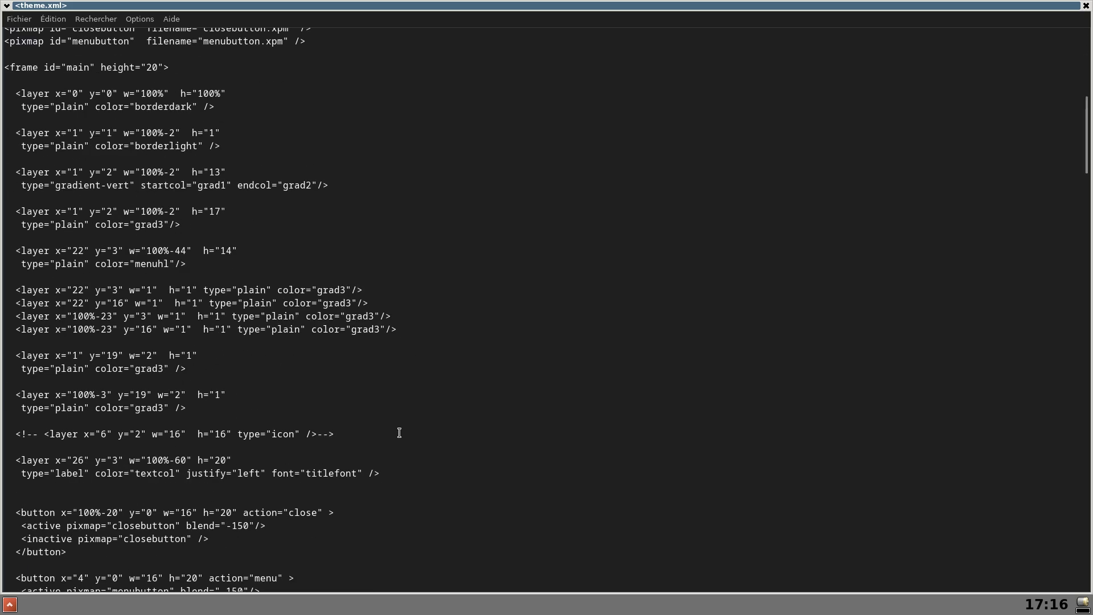
{"action": "scroll", "coordinate": [398, 433], "scroll_direction": "down", "scroll_amount": 7}
{"action": "scroll", "coordinate": [393, 435], "scroll_direction": "up", "scroll_amount": 7}
{"action": "scroll", "coordinate": [409, 426], "scroll_direction": "down", "scroll_amount": 7}
{"action": "scroll", "coordinate": [404, 433], "scroll_direction": "down", "scroll_amount": 20}
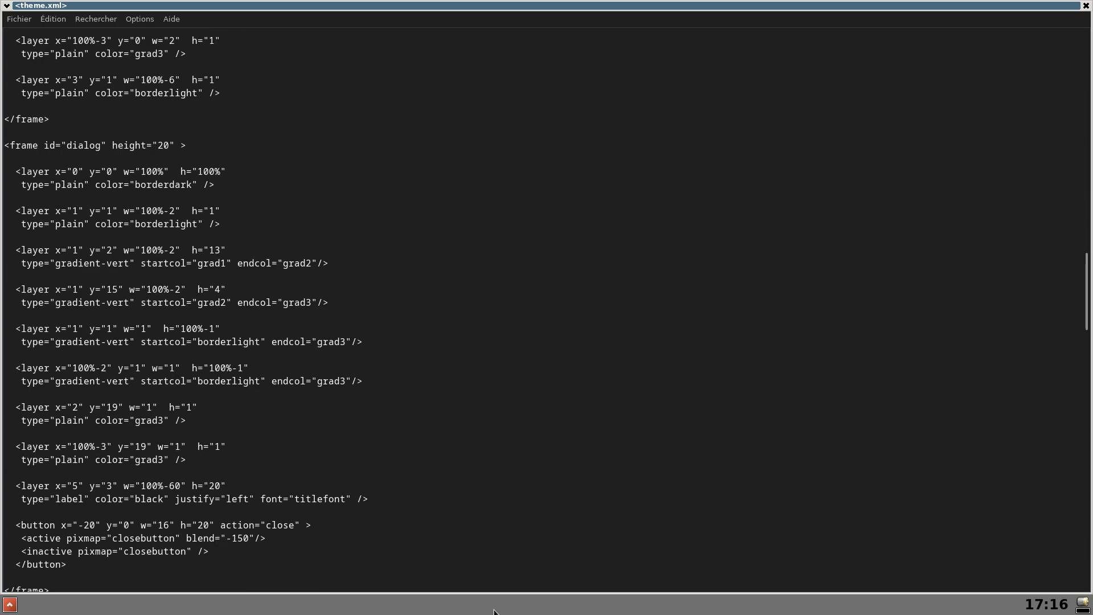
{"action": "scroll", "coordinate": [315, 428], "scroll_direction": "up", "scroll_amount": 13}
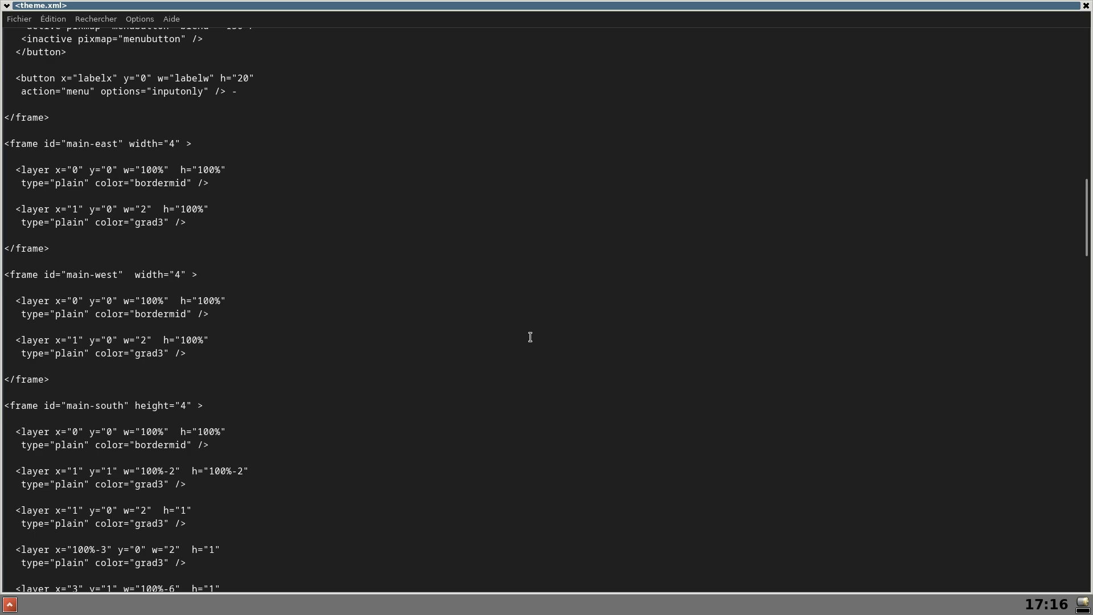
{"action": "scroll", "coordinate": [392, 361], "scroll_direction": "down", "scroll_amount": 6}
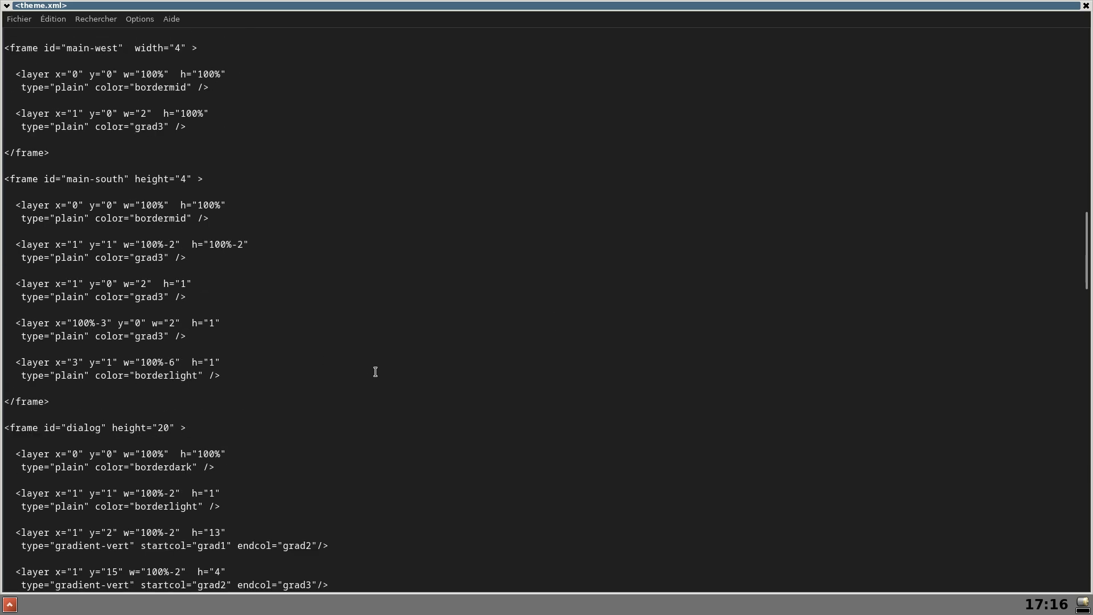
{"action": "scroll", "coordinate": [374, 375], "scroll_direction": "down", "scroll_amount": 4}
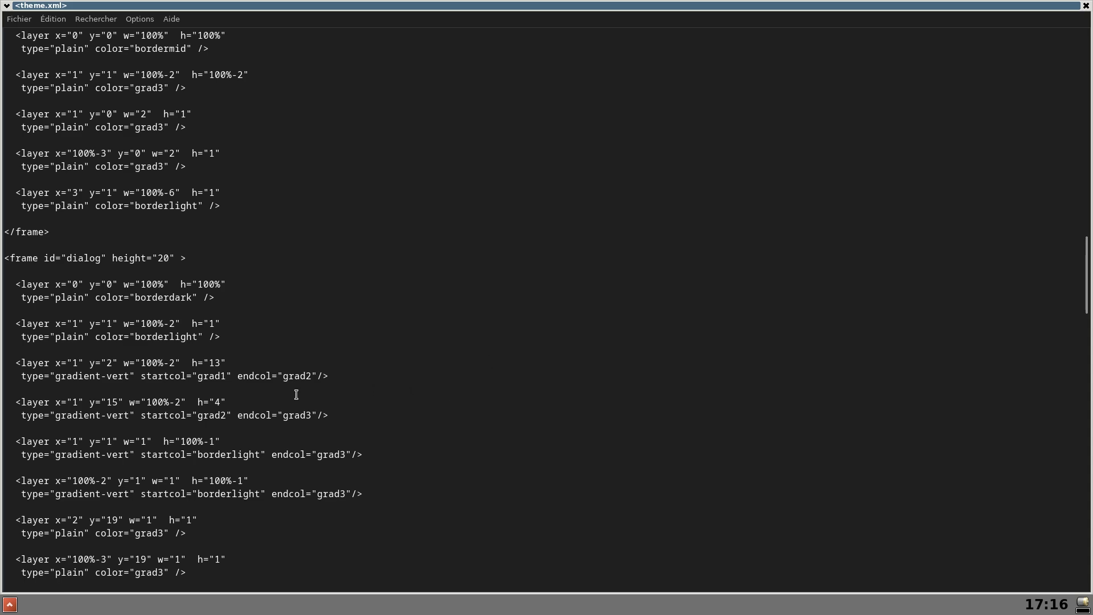
{"action": "scroll", "coordinate": [532, 331], "scroll_direction": "up", "scroll_amount": 6}
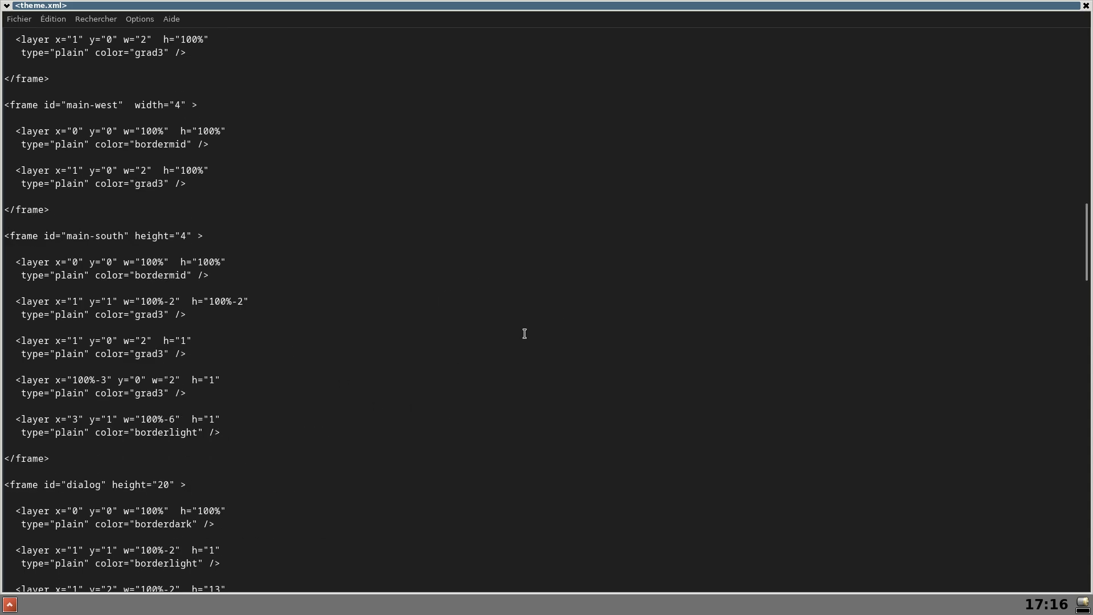
{"action": "scroll", "coordinate": [525, 333], "scroll_direction": "up", "scroll_amount": 6}
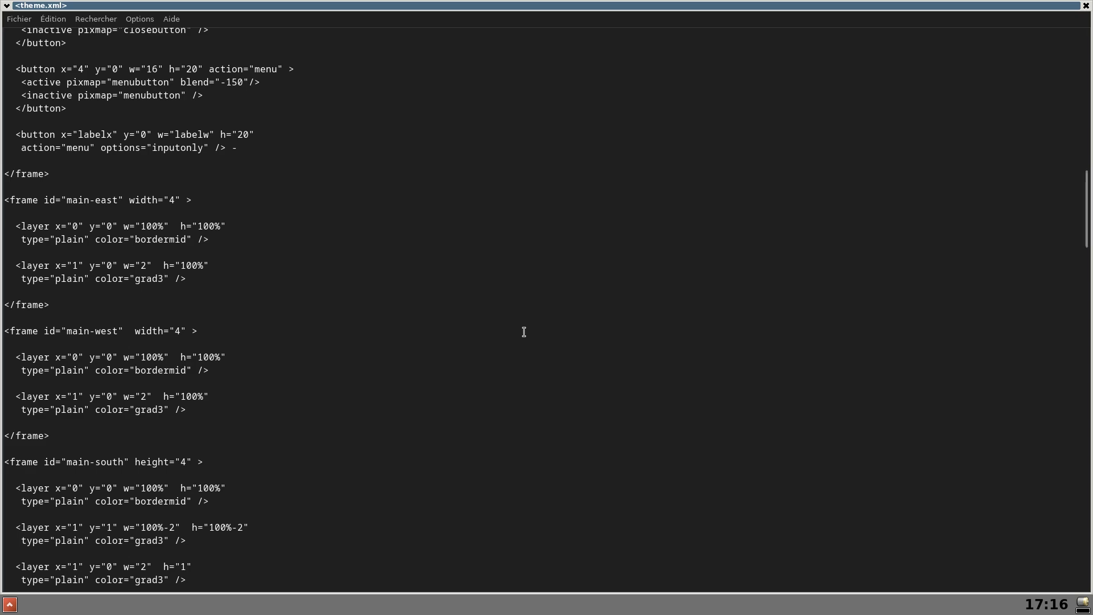
{"action": "scroll", "coordinate": [521, 377], "scroll_direction": "up", "scroll_amount": 14}
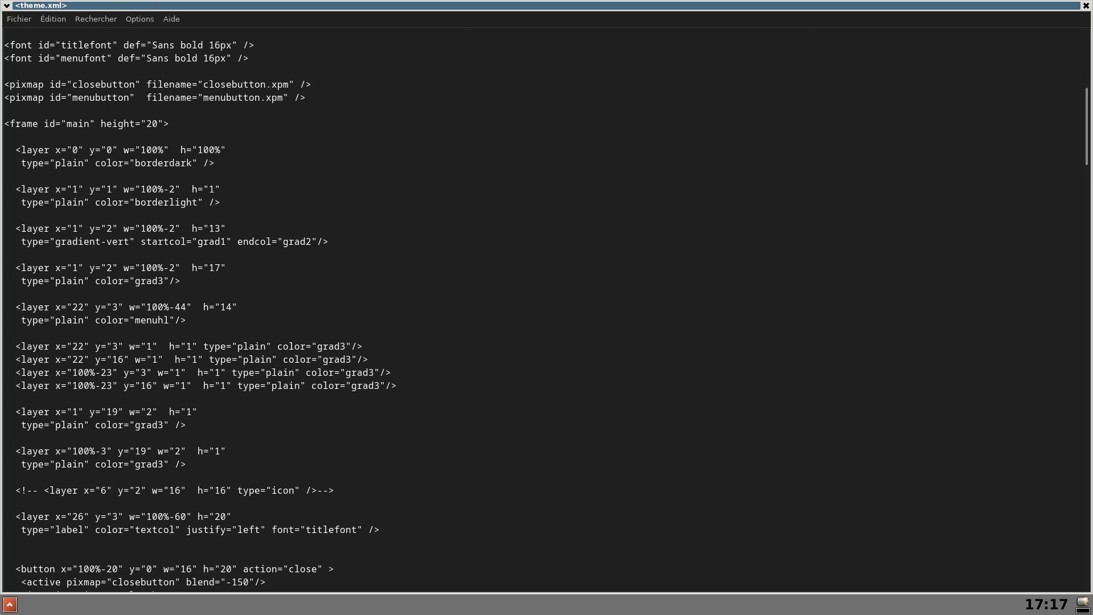
Close theme.xml and the matchbox folder window to return to the launcher.
{"action": "left_click", "coordinate": [1086, 7]}
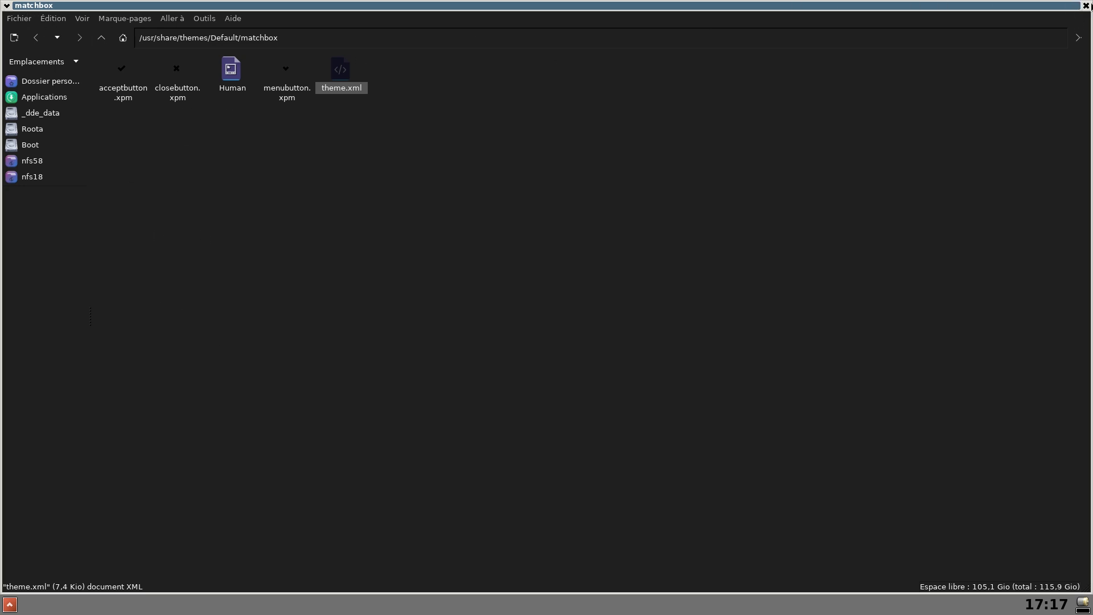
{"action": "left_click", "coordinate": [1086, 7]}
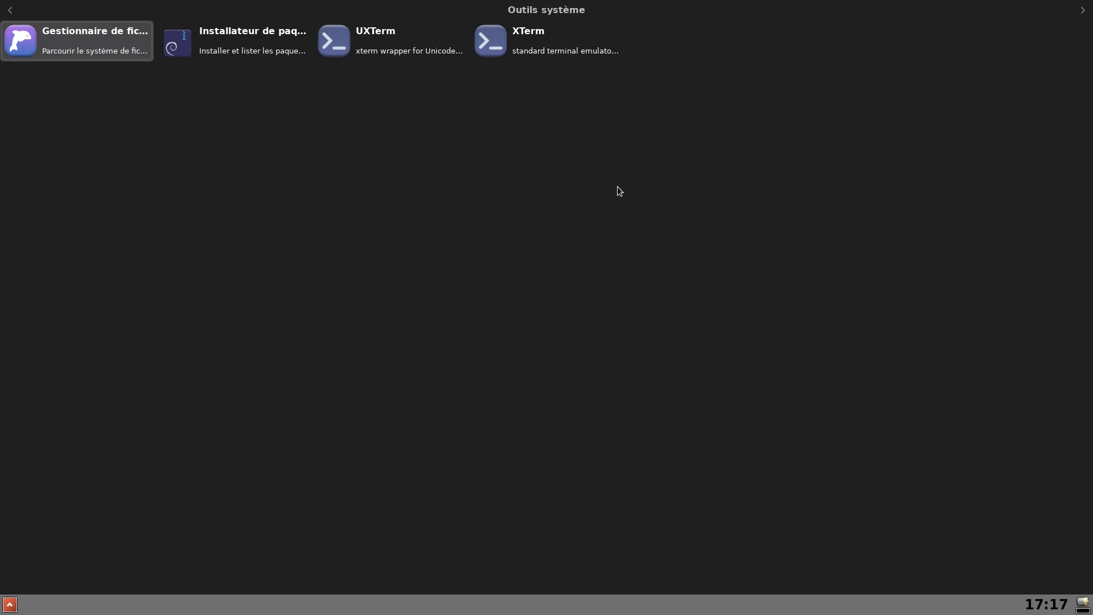
{"action": "key", "text": "Escape"}
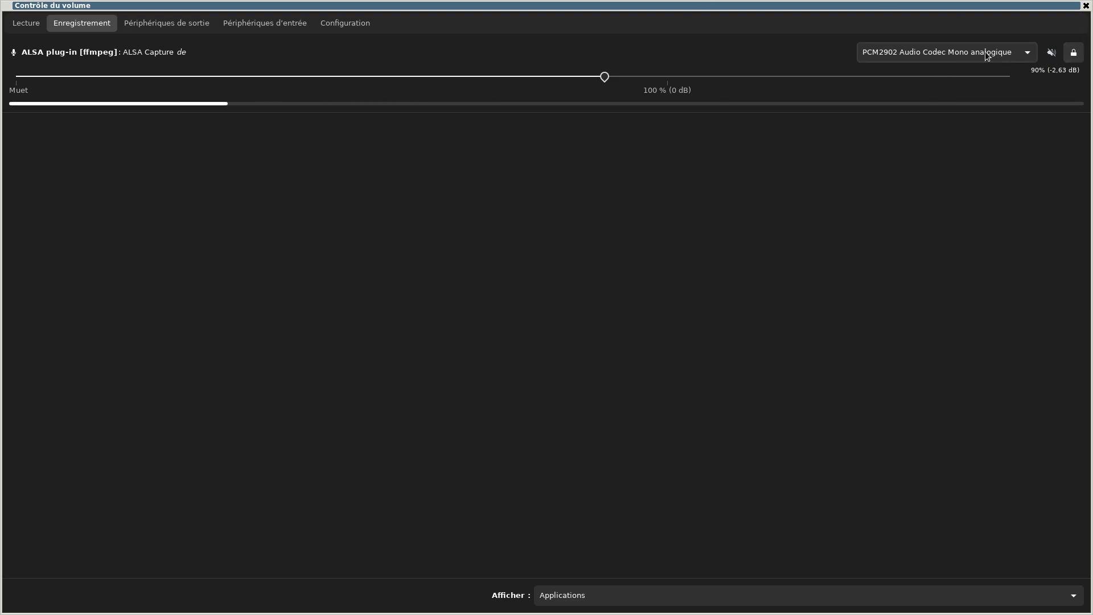
Switch the ALSA plug-in [ffmpeg] recording source to Monitor of Audio interne Stéréo analogique in the volume control.
{"action": "left_click", "coordinate": [1028, 53]}
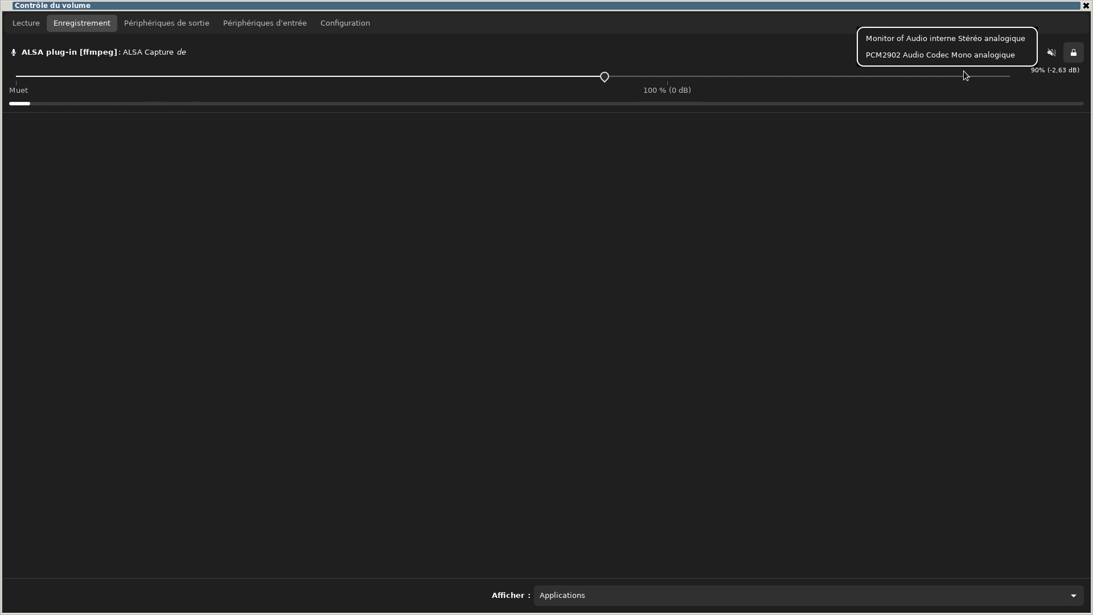
{"action": "left_click", "coordinate": [947, 40]}
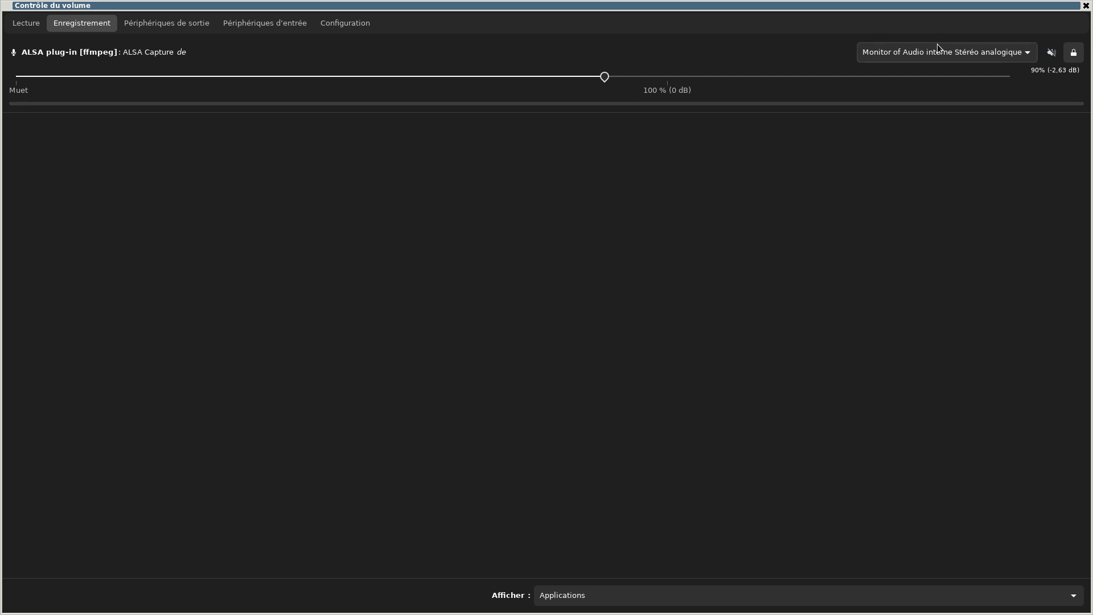